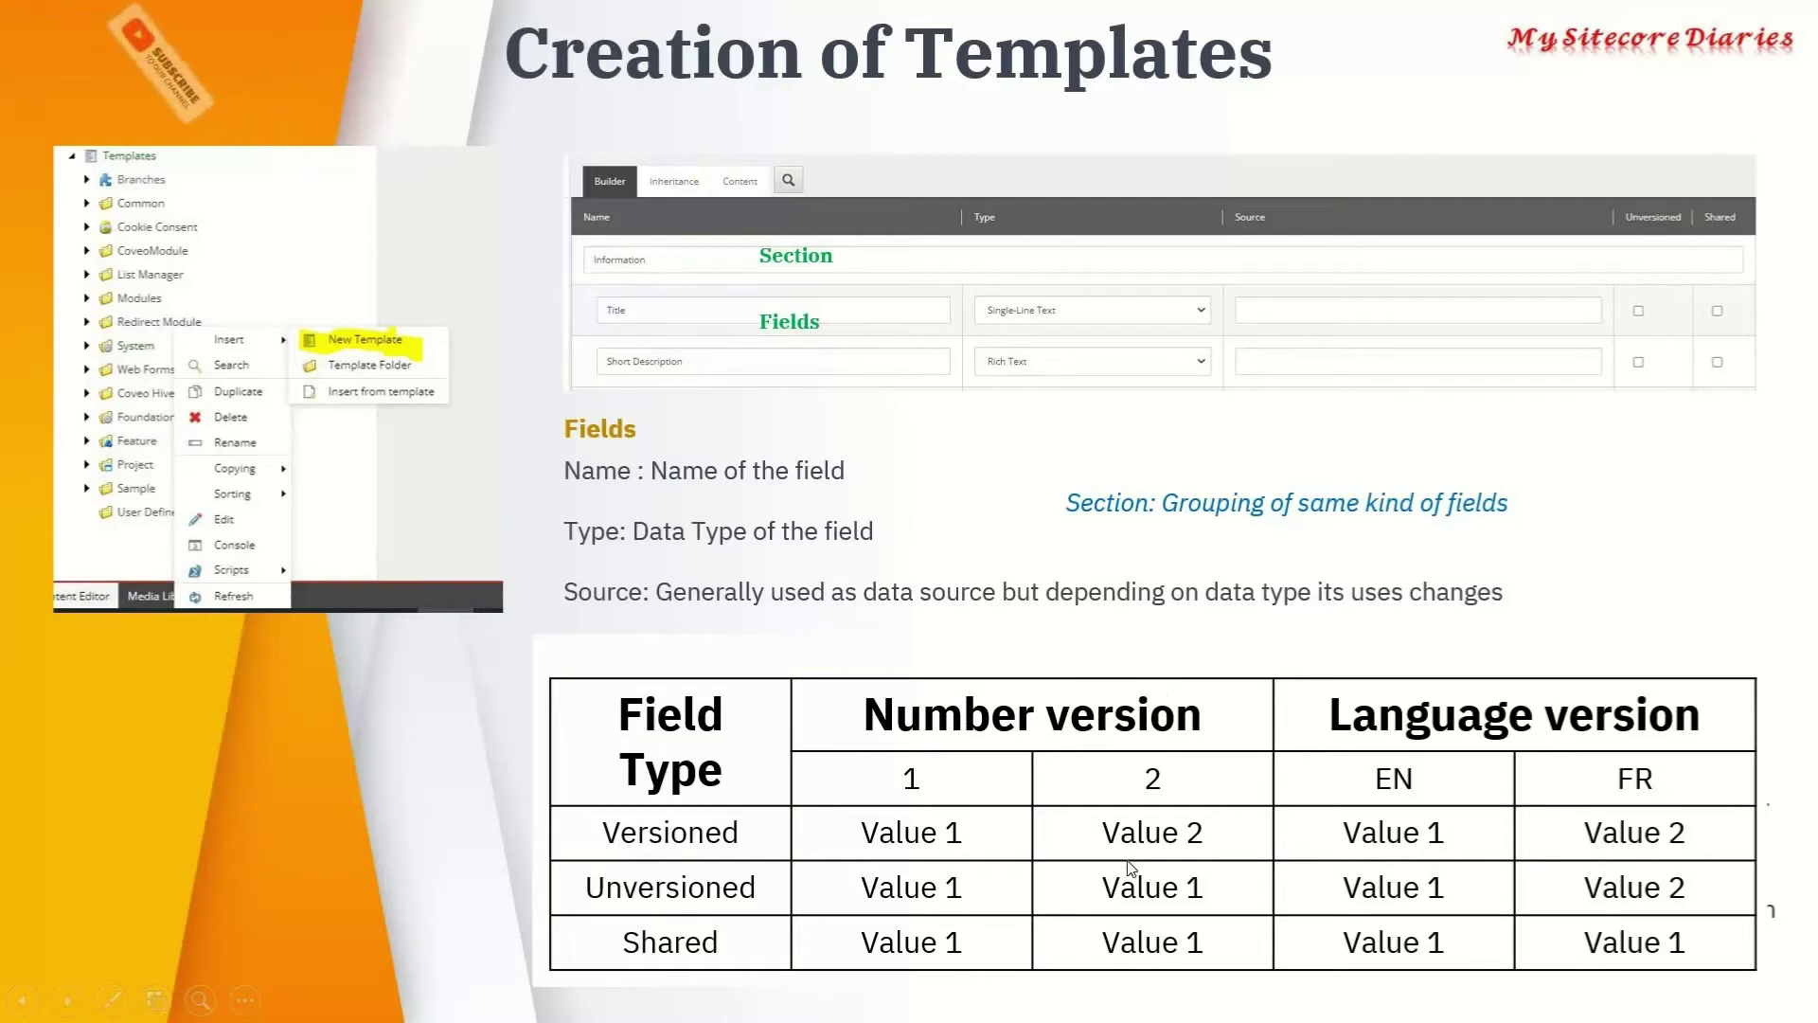
- Inspect the VersionDemo template's versioned, unversioned and shared field definitions, then open the Version Demo item
{"action": "key", "text": "Right"}
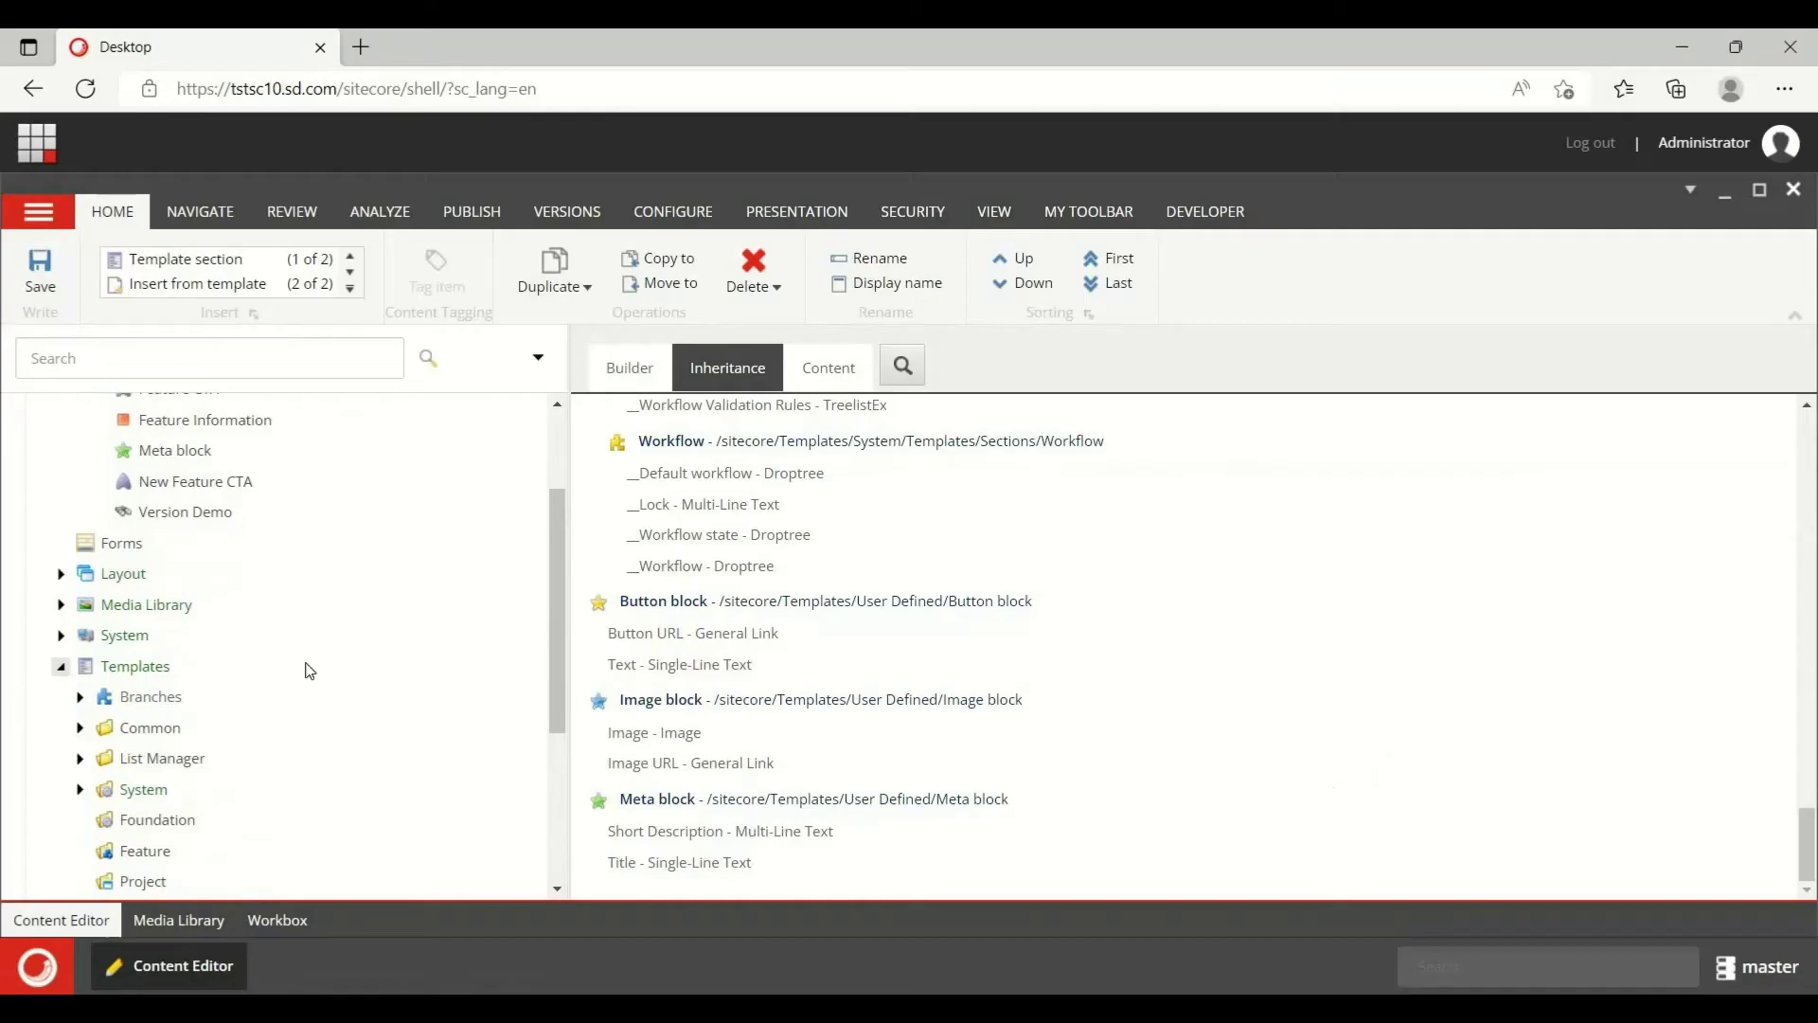
{"action": "scroll", "coordinate": [309, 670], "scroll_direction": "down", "scroll_amount": 3}
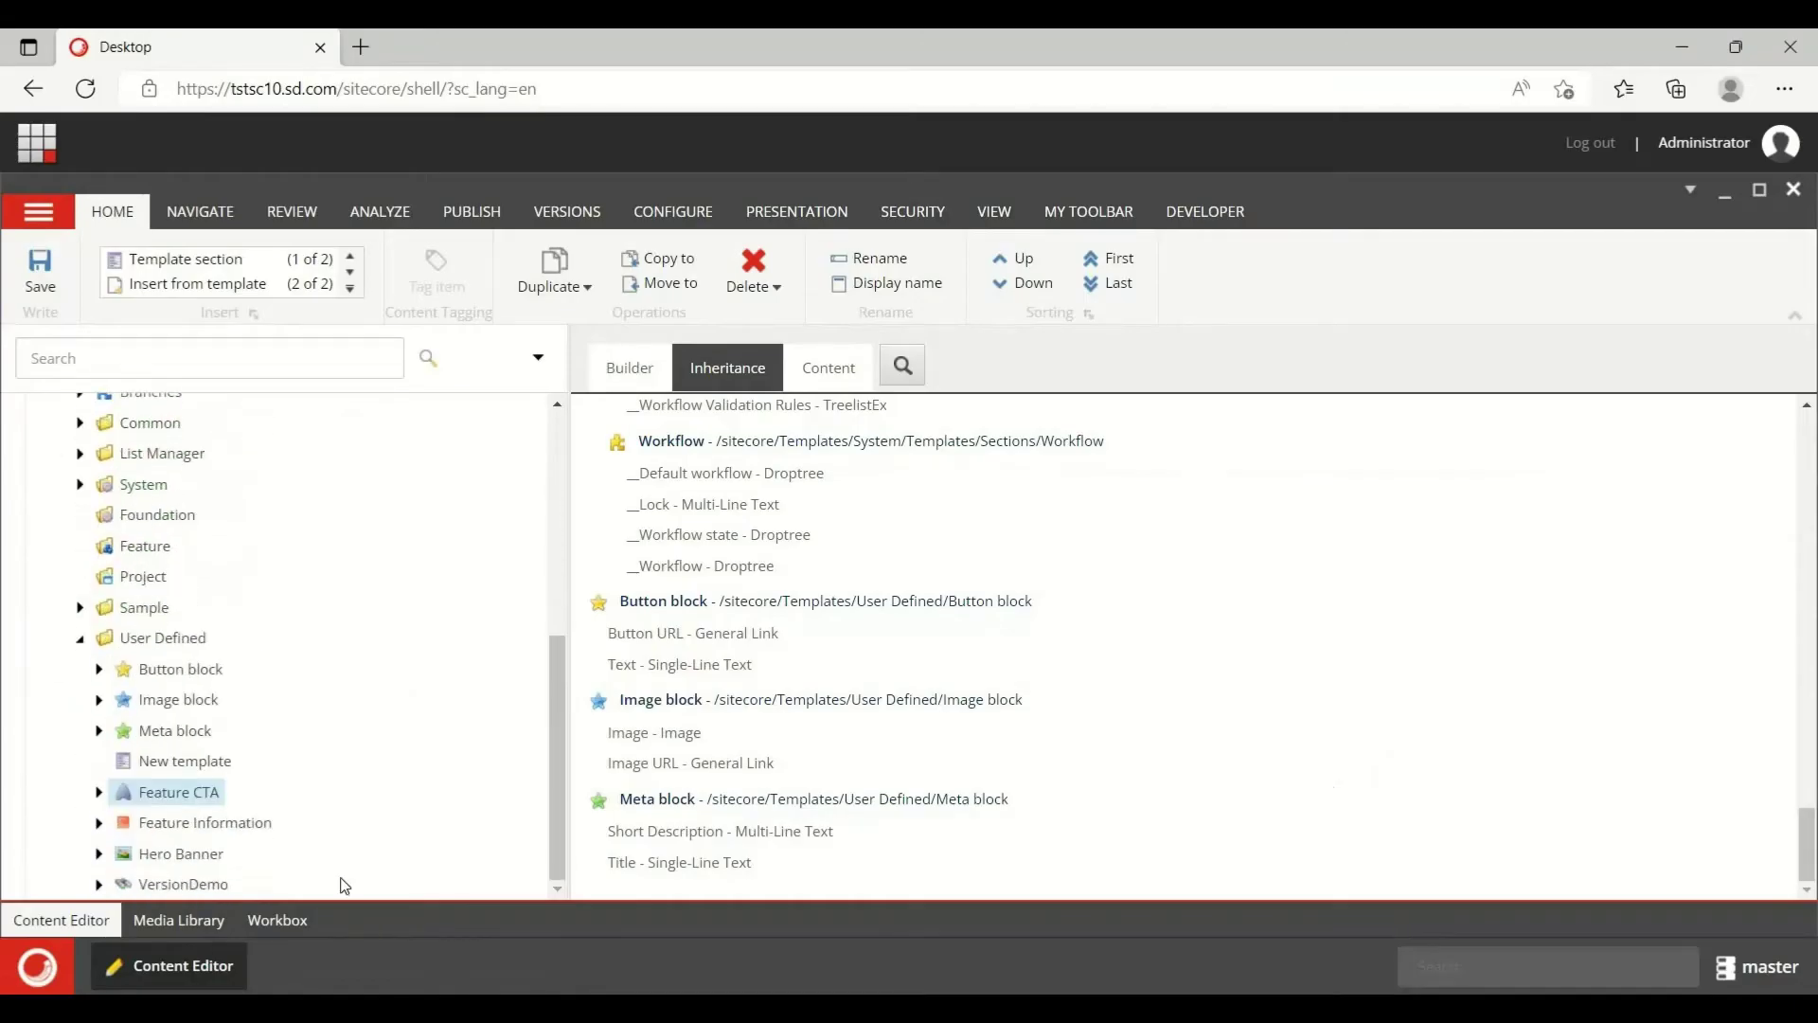
{"action": "left_click", "coordinate": [166, 884]}
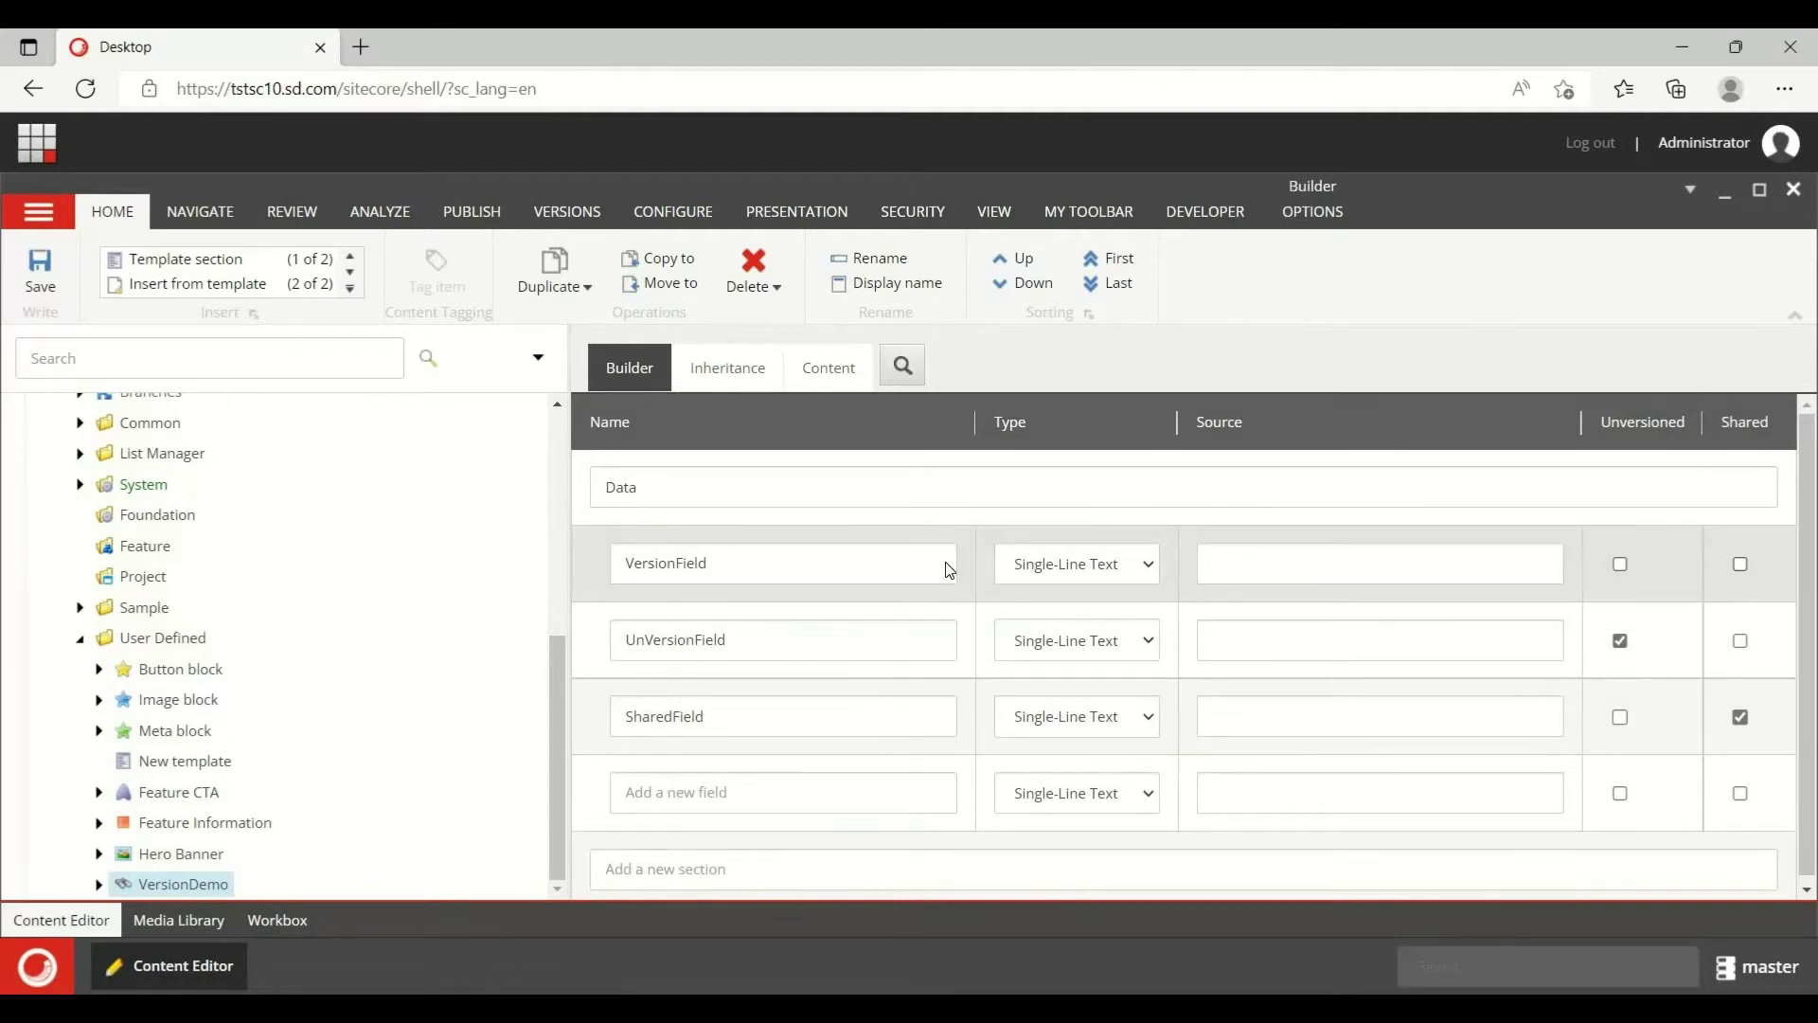
{"action": "left_click", "coordinate": [703, 644]}
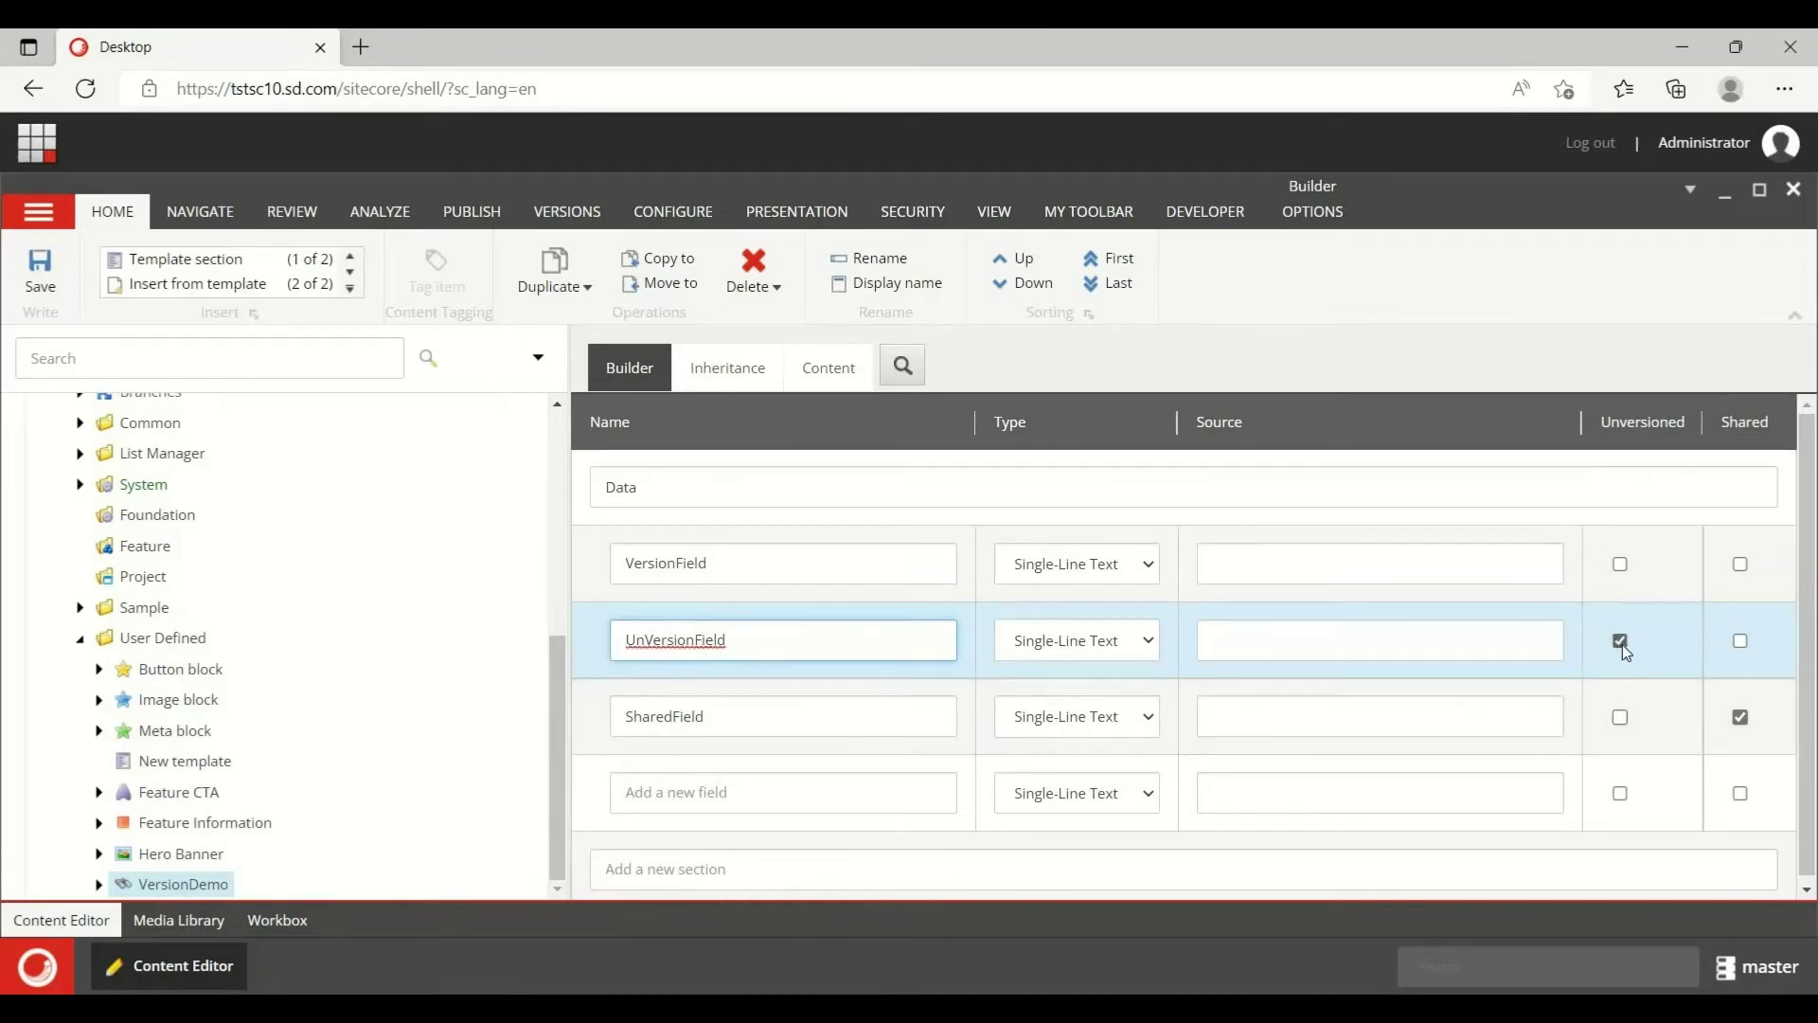
{"action": "left_click", "coordinate": [657, 716]}
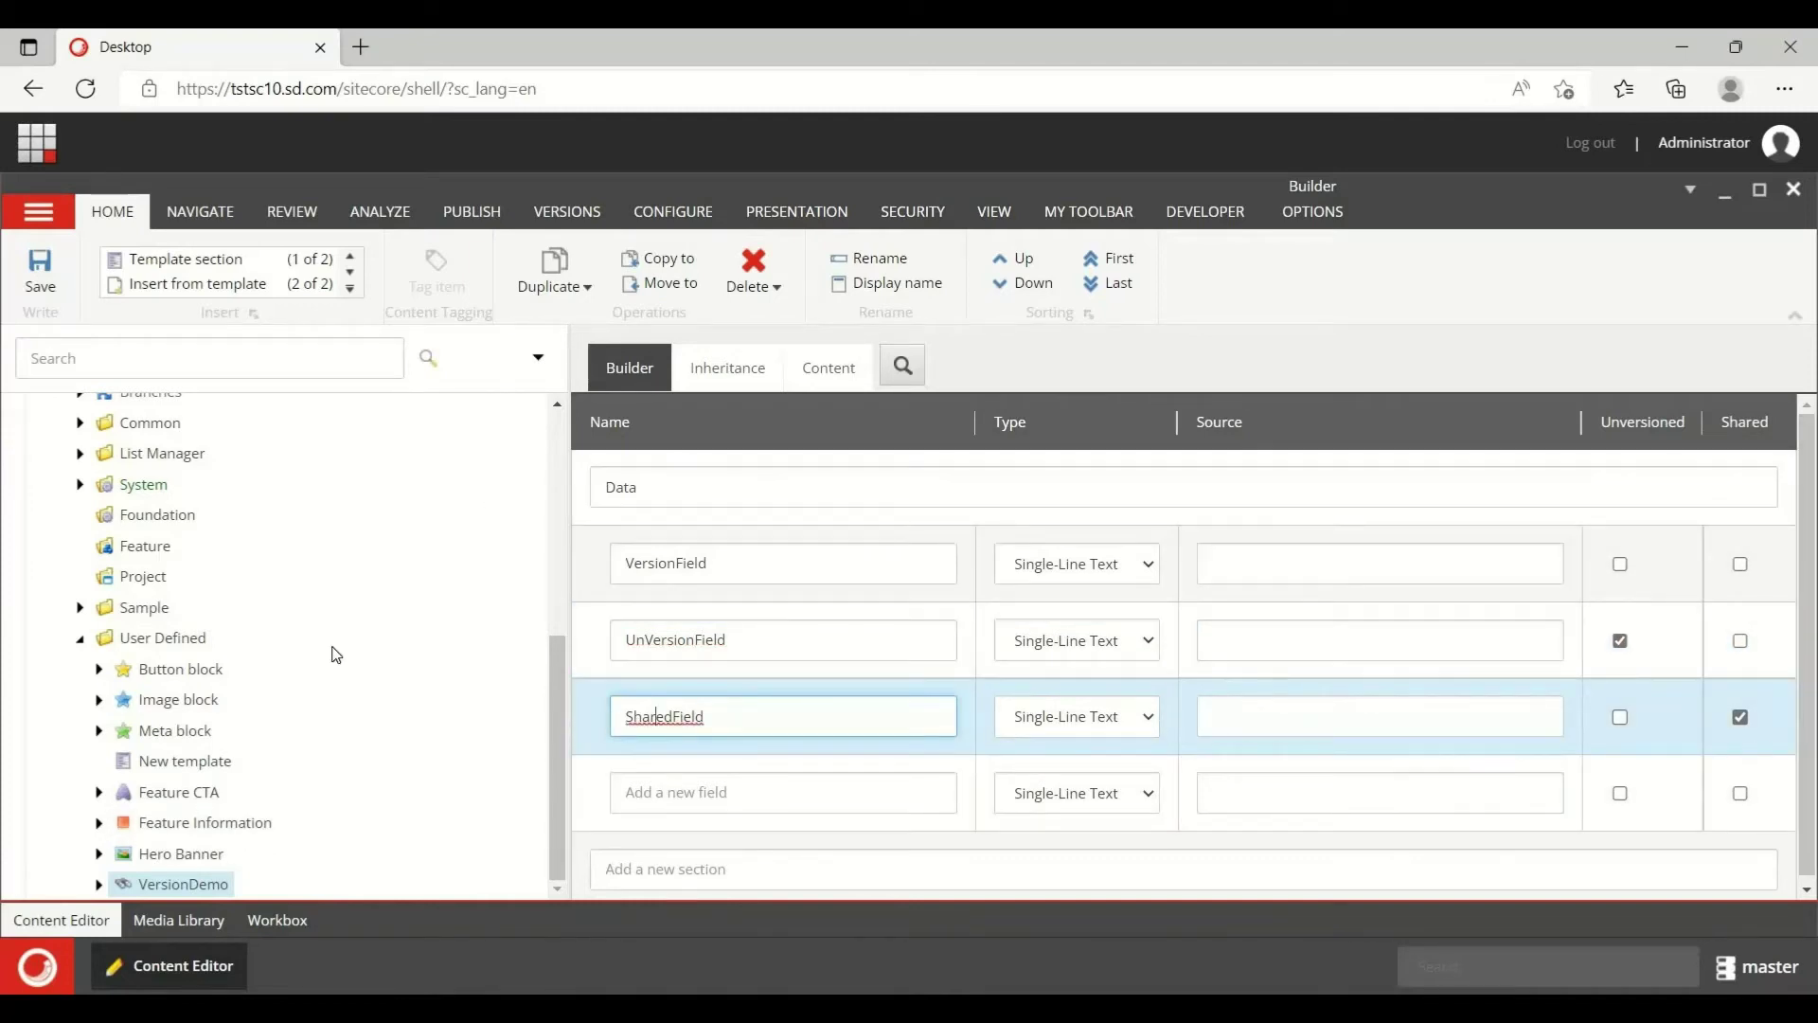
{"action": "scroll", "coordinate": [332, 644], "scroll_direction": "up", "scroll_amount": 5}
{"action": "left_click", "coordinate": [231, 675]}
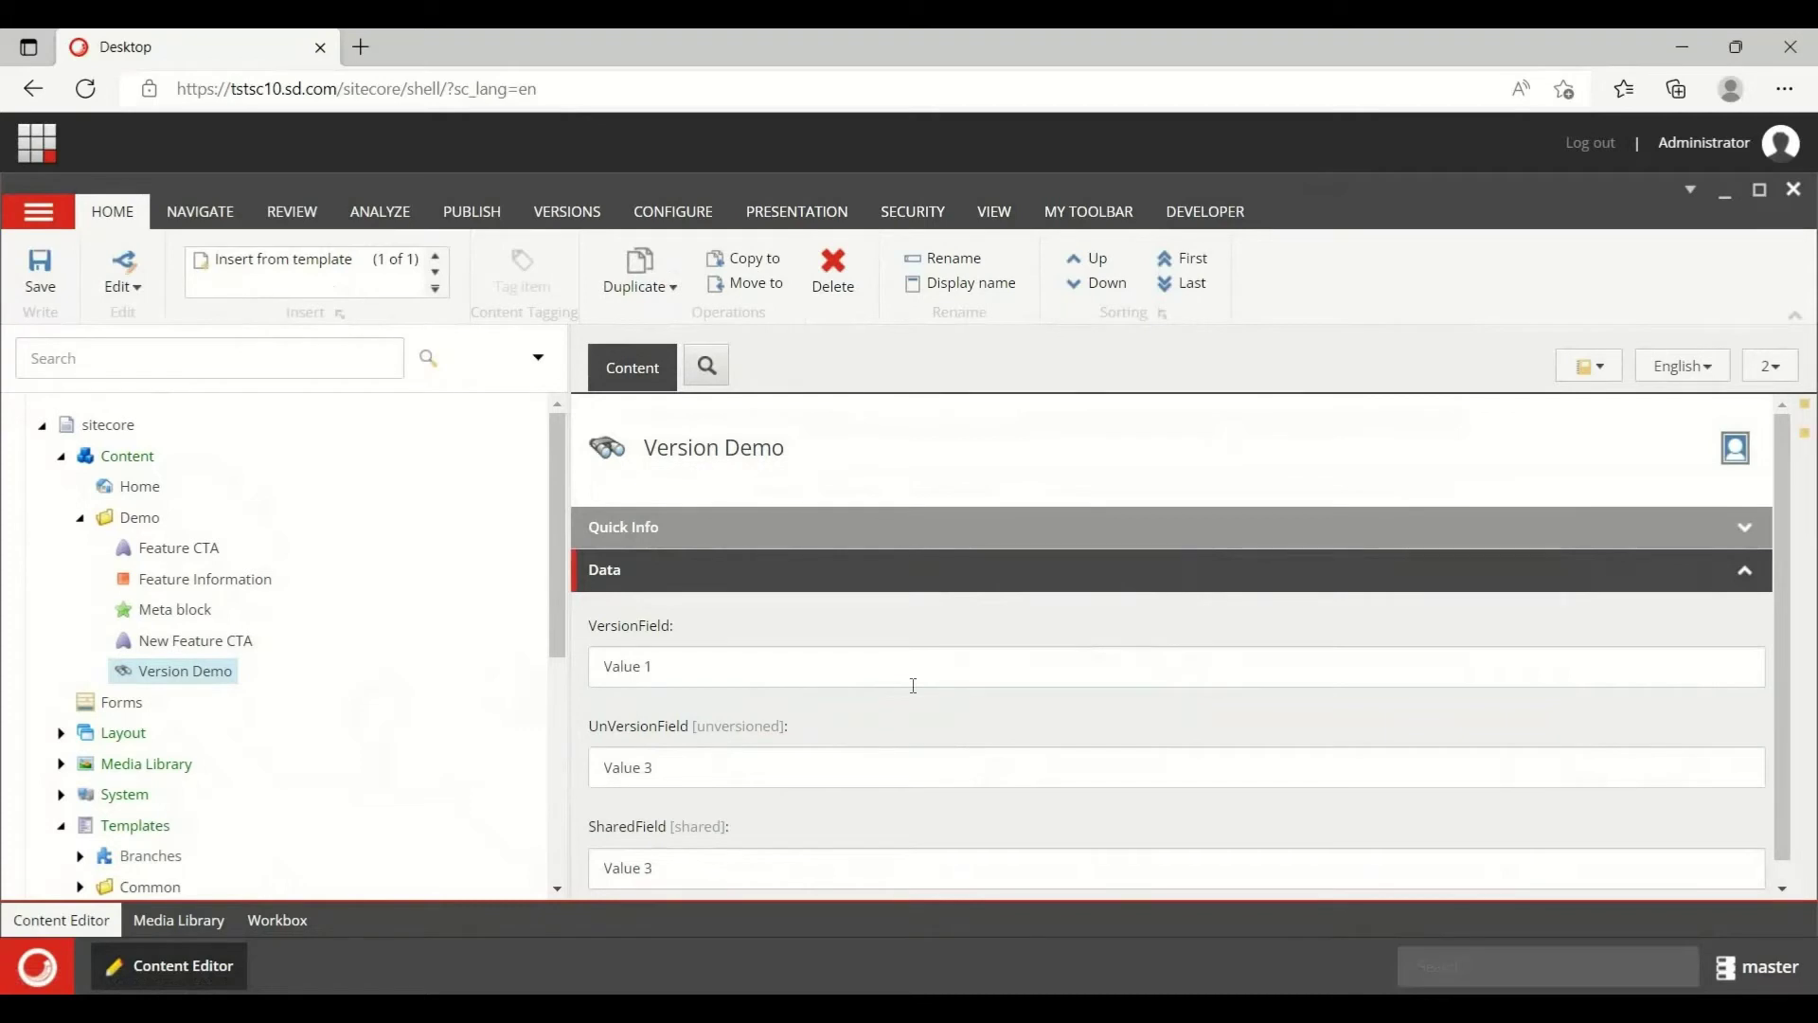
- Check the Version Demo item's existing versions and available languages
{"action": "scroll", "coordinate": [780, 699], "scroll_direction": "down", "scroll_amount": 1}
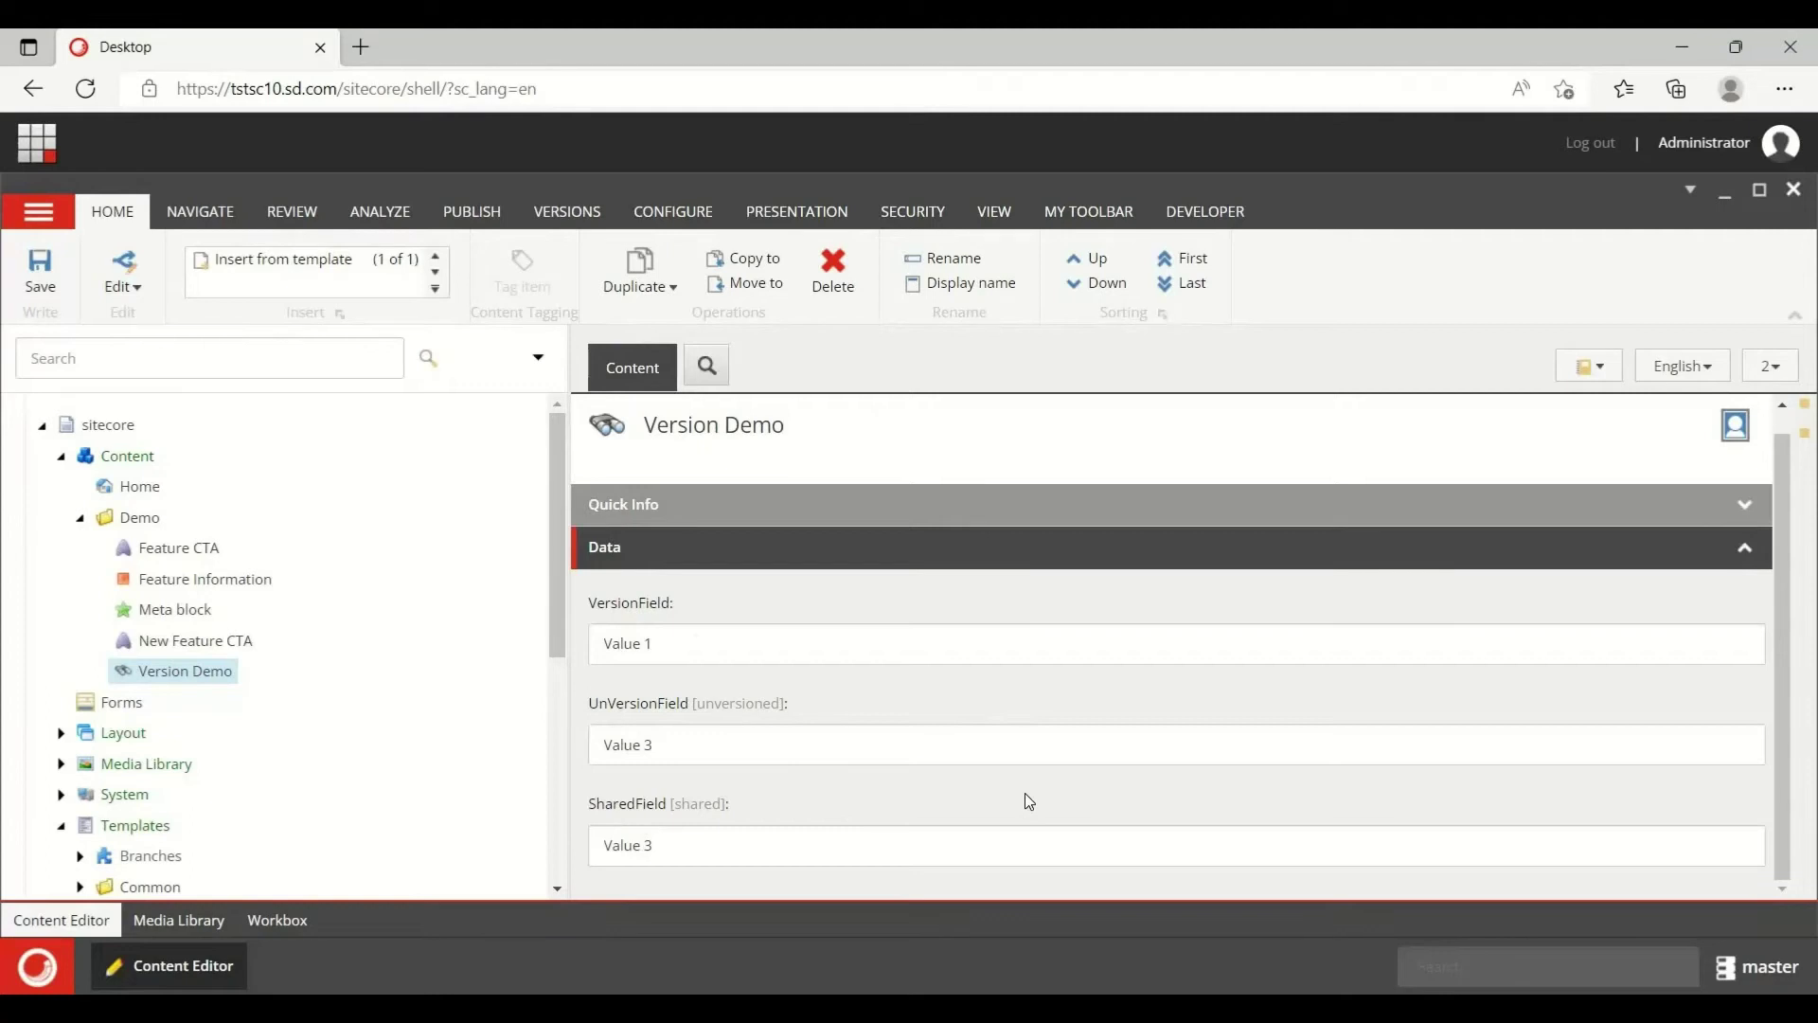
{"action": "left_click", "coordinate": [1788, 378]}
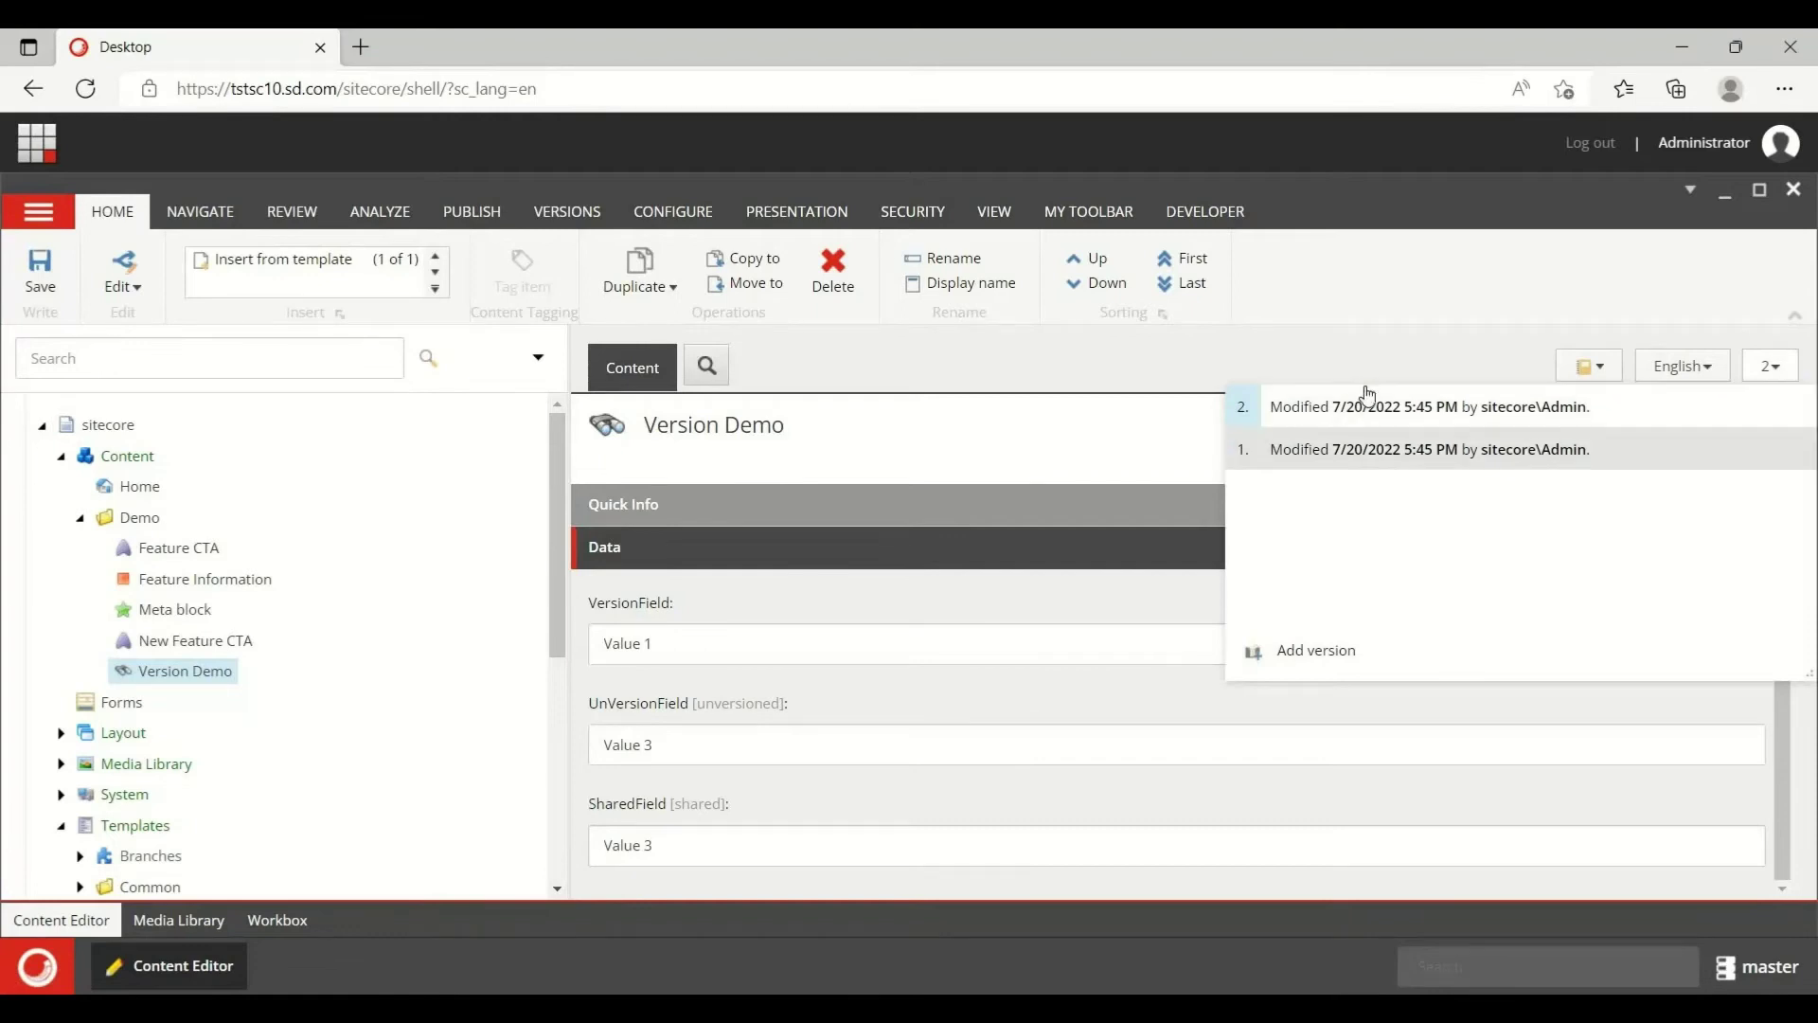
{"action": "left_click", "coordinate": [1686, 378]}
{"action": "left_click", "coordinate": [1686, 377]}
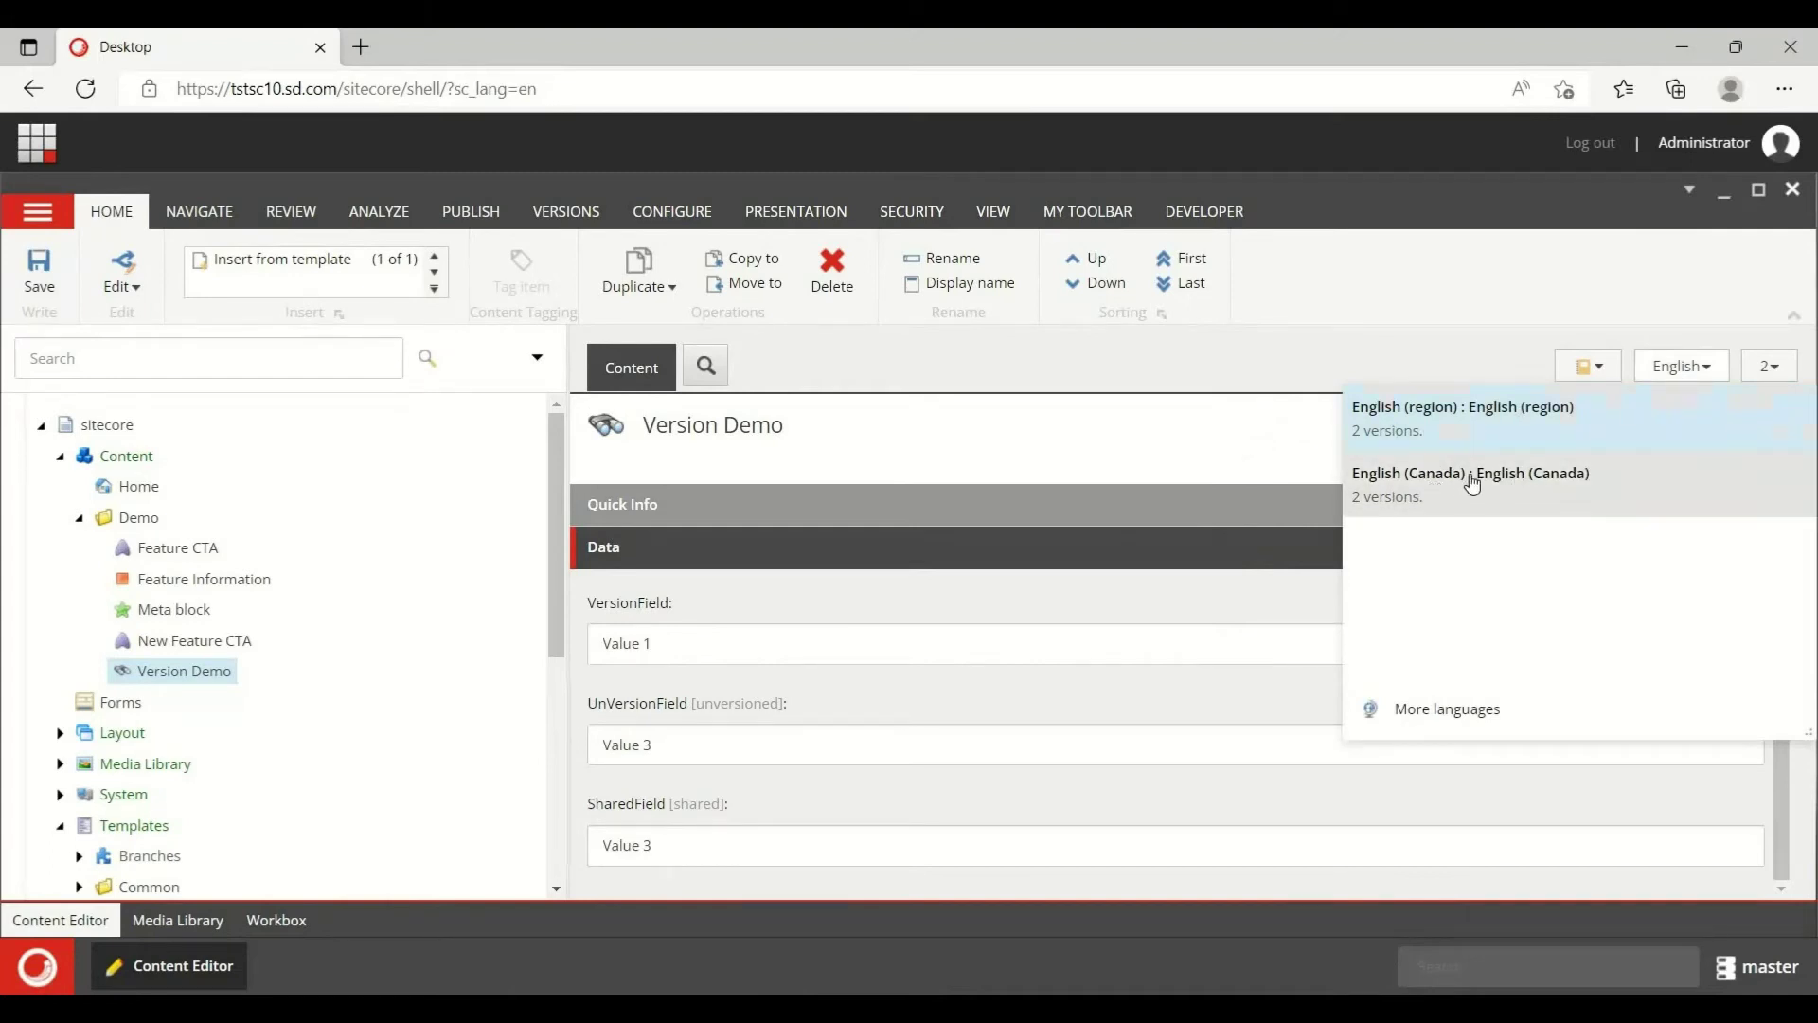
{"action": "left_click", "coordinate": [894, 592]}
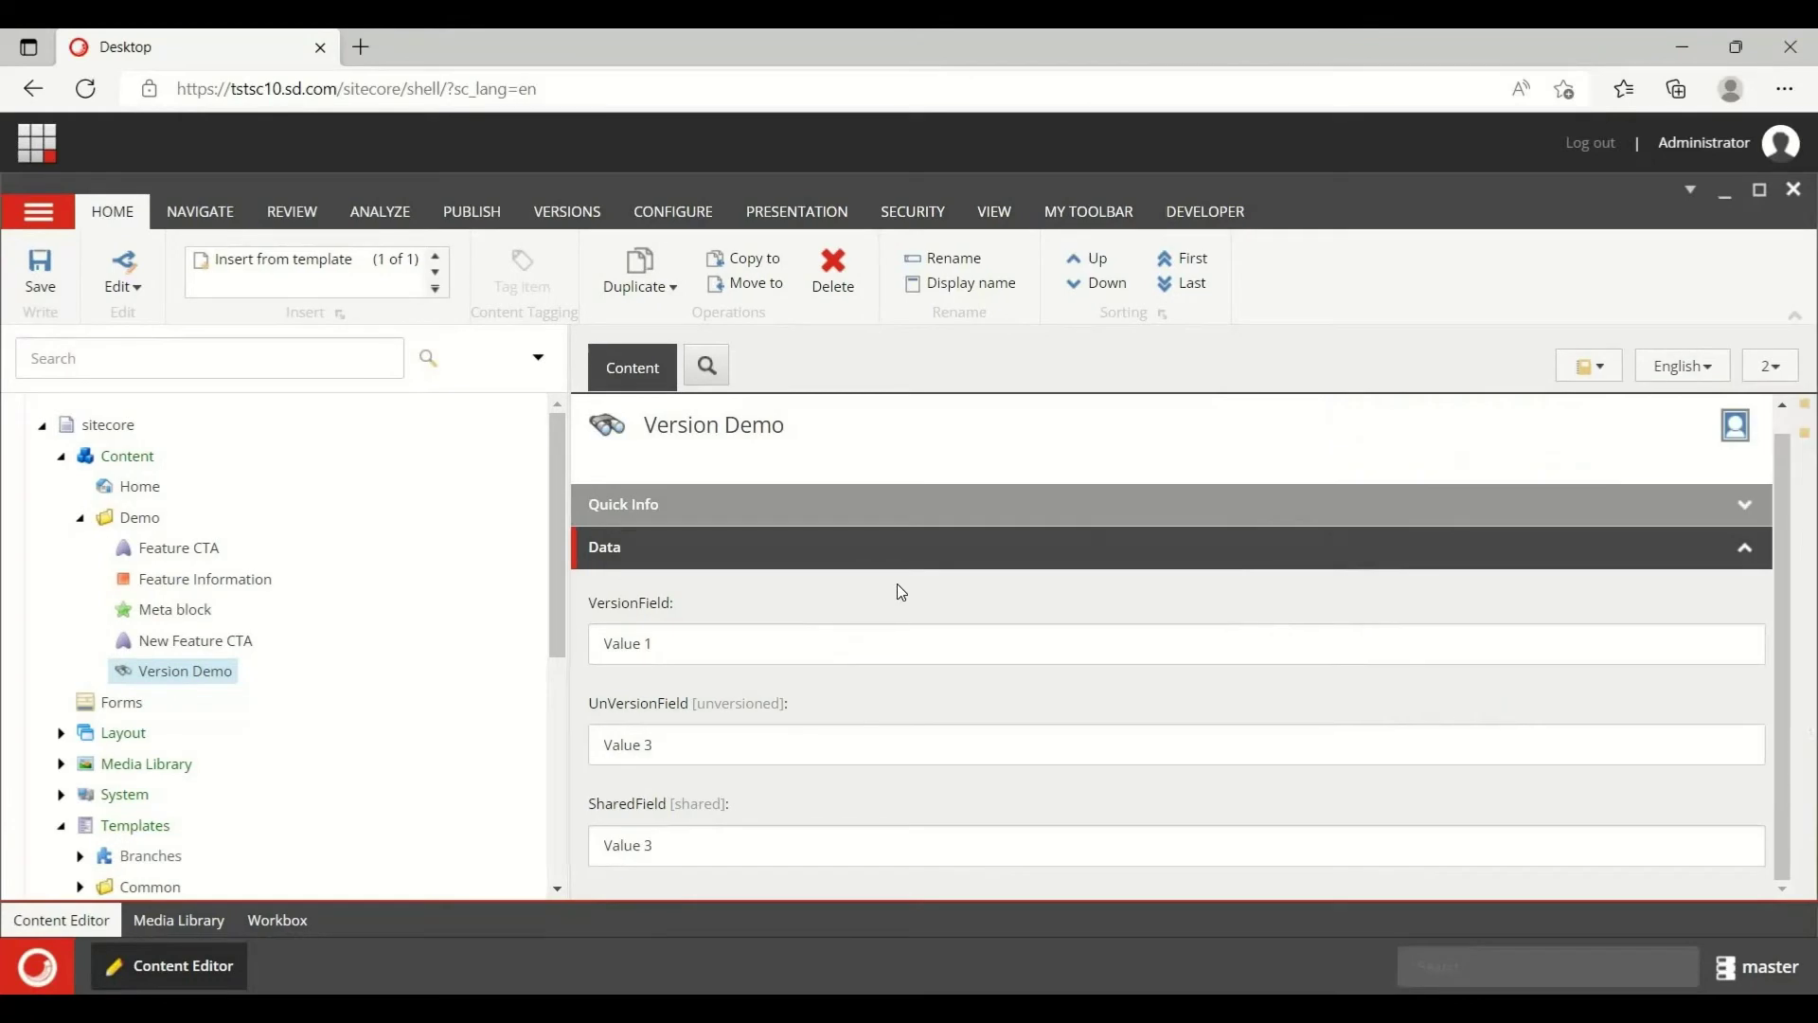
- Replace SharedField's Value 3 with pqr and save the item
{"action": "triple_click", "coordinate": [701, 845]}
{"action": "type", "text": "Sh"}
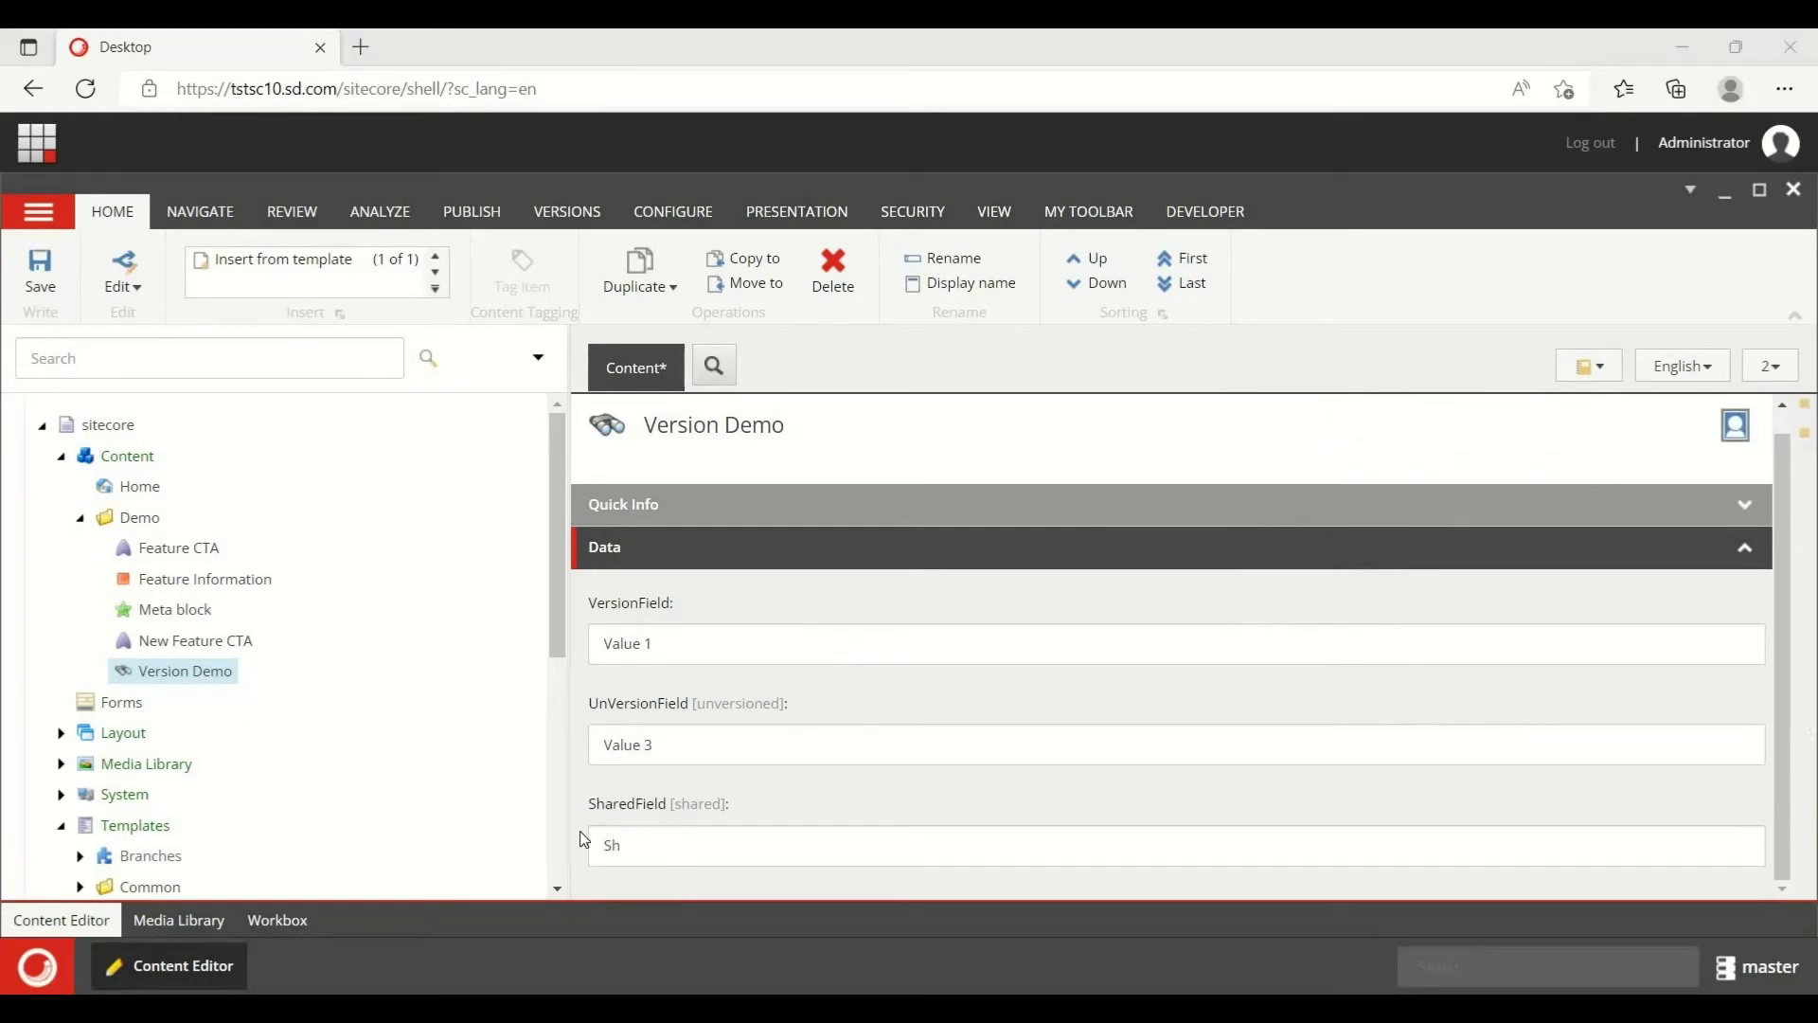
{"action": "left_click", "coordinate": [582, 835]}
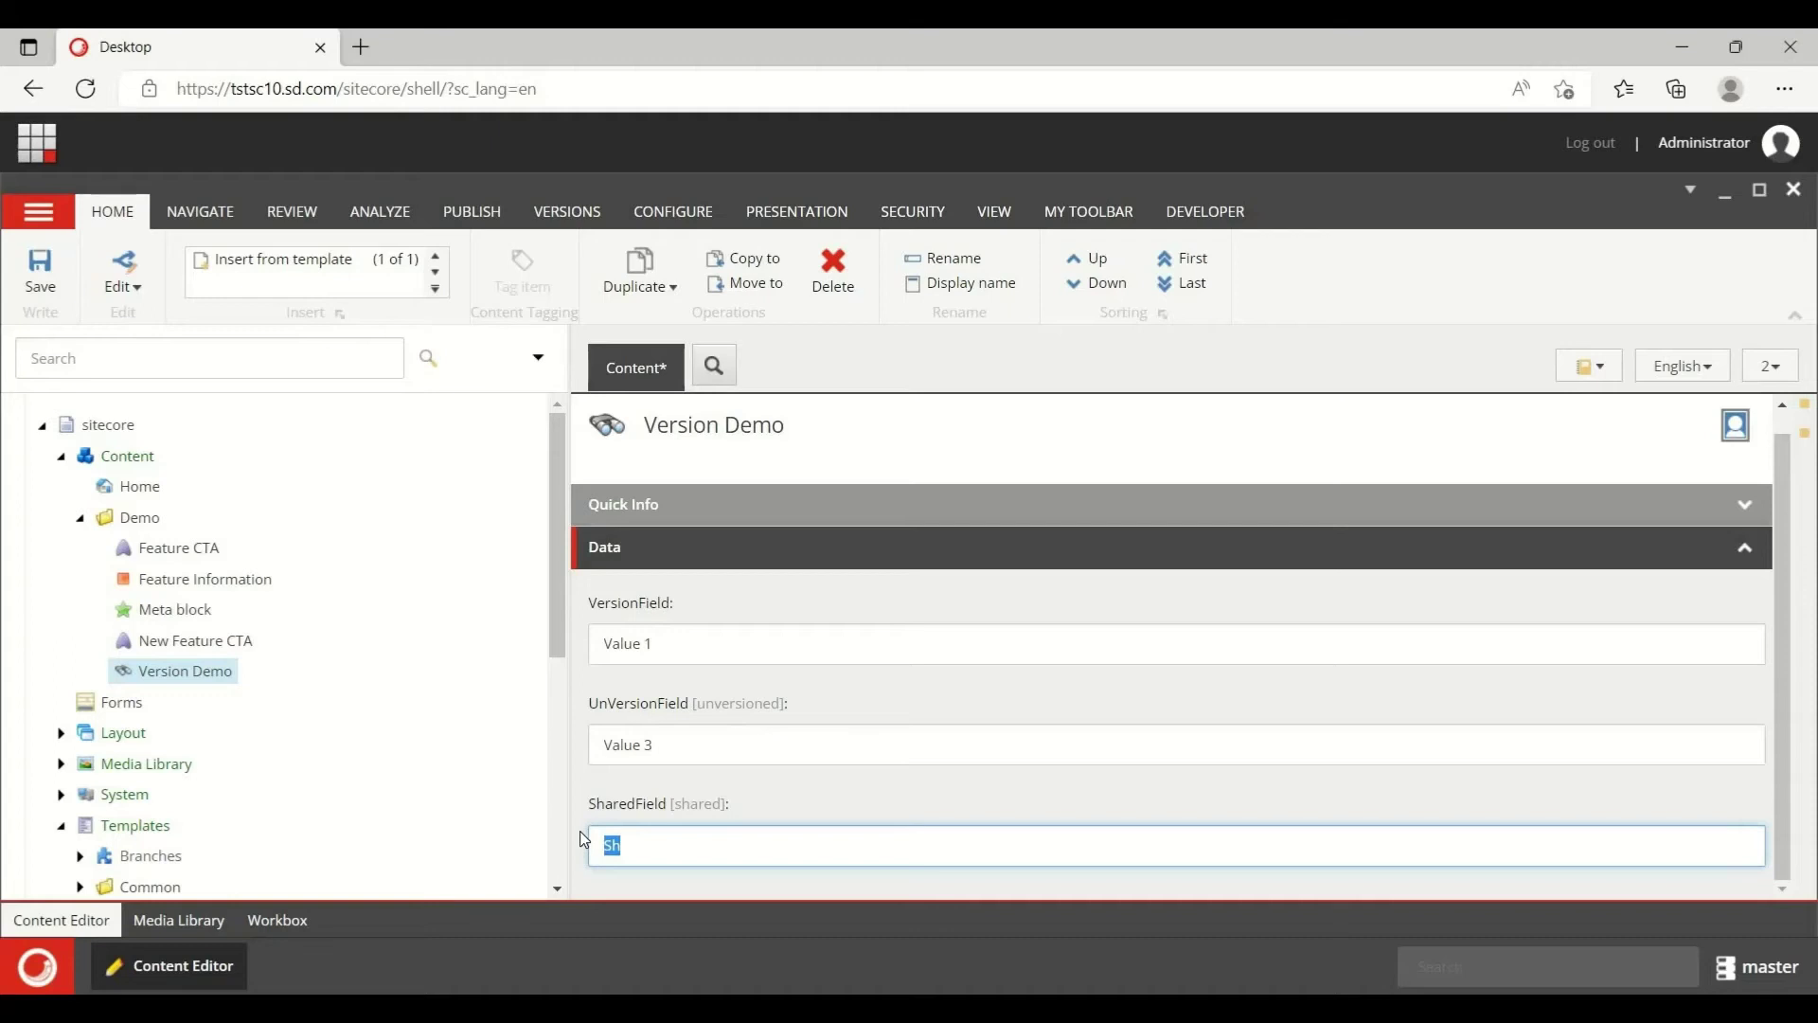
{"action": "type", "text": "pqr"}
{"action": "left_click", "coordinate": [50, 274]}
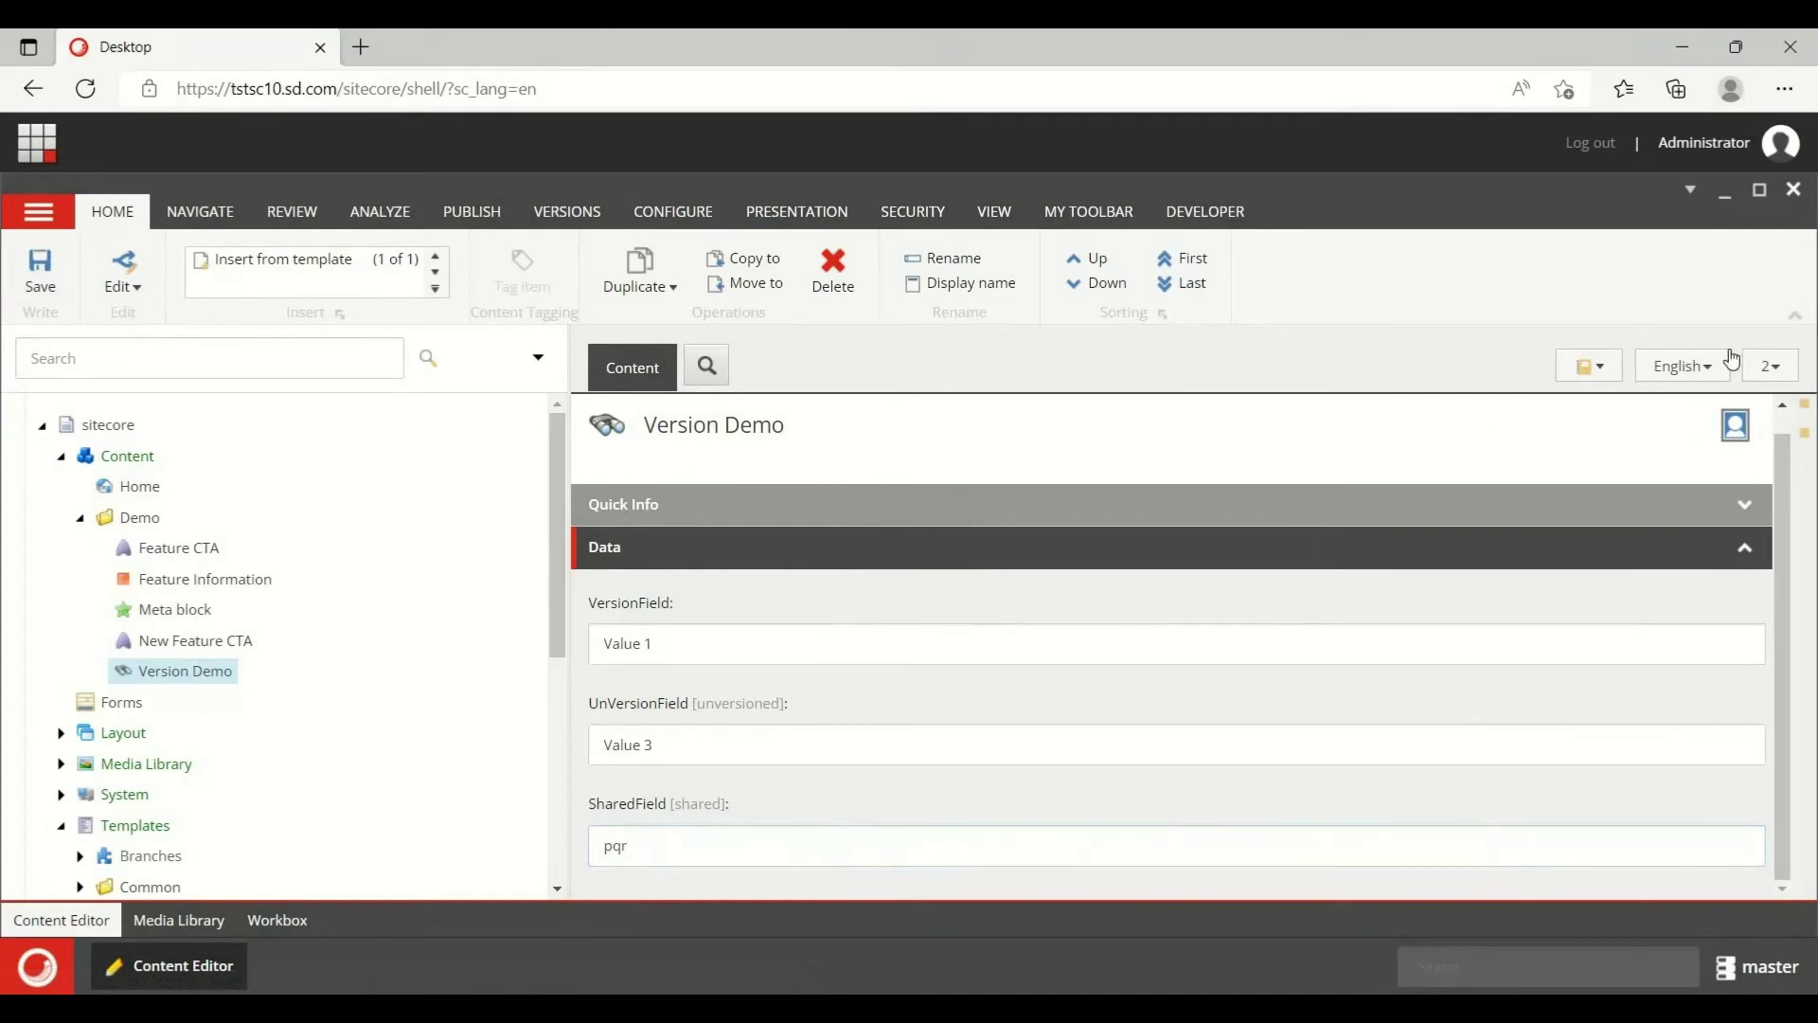
{"action": "left_click", "coordinate": [1687, 373]}
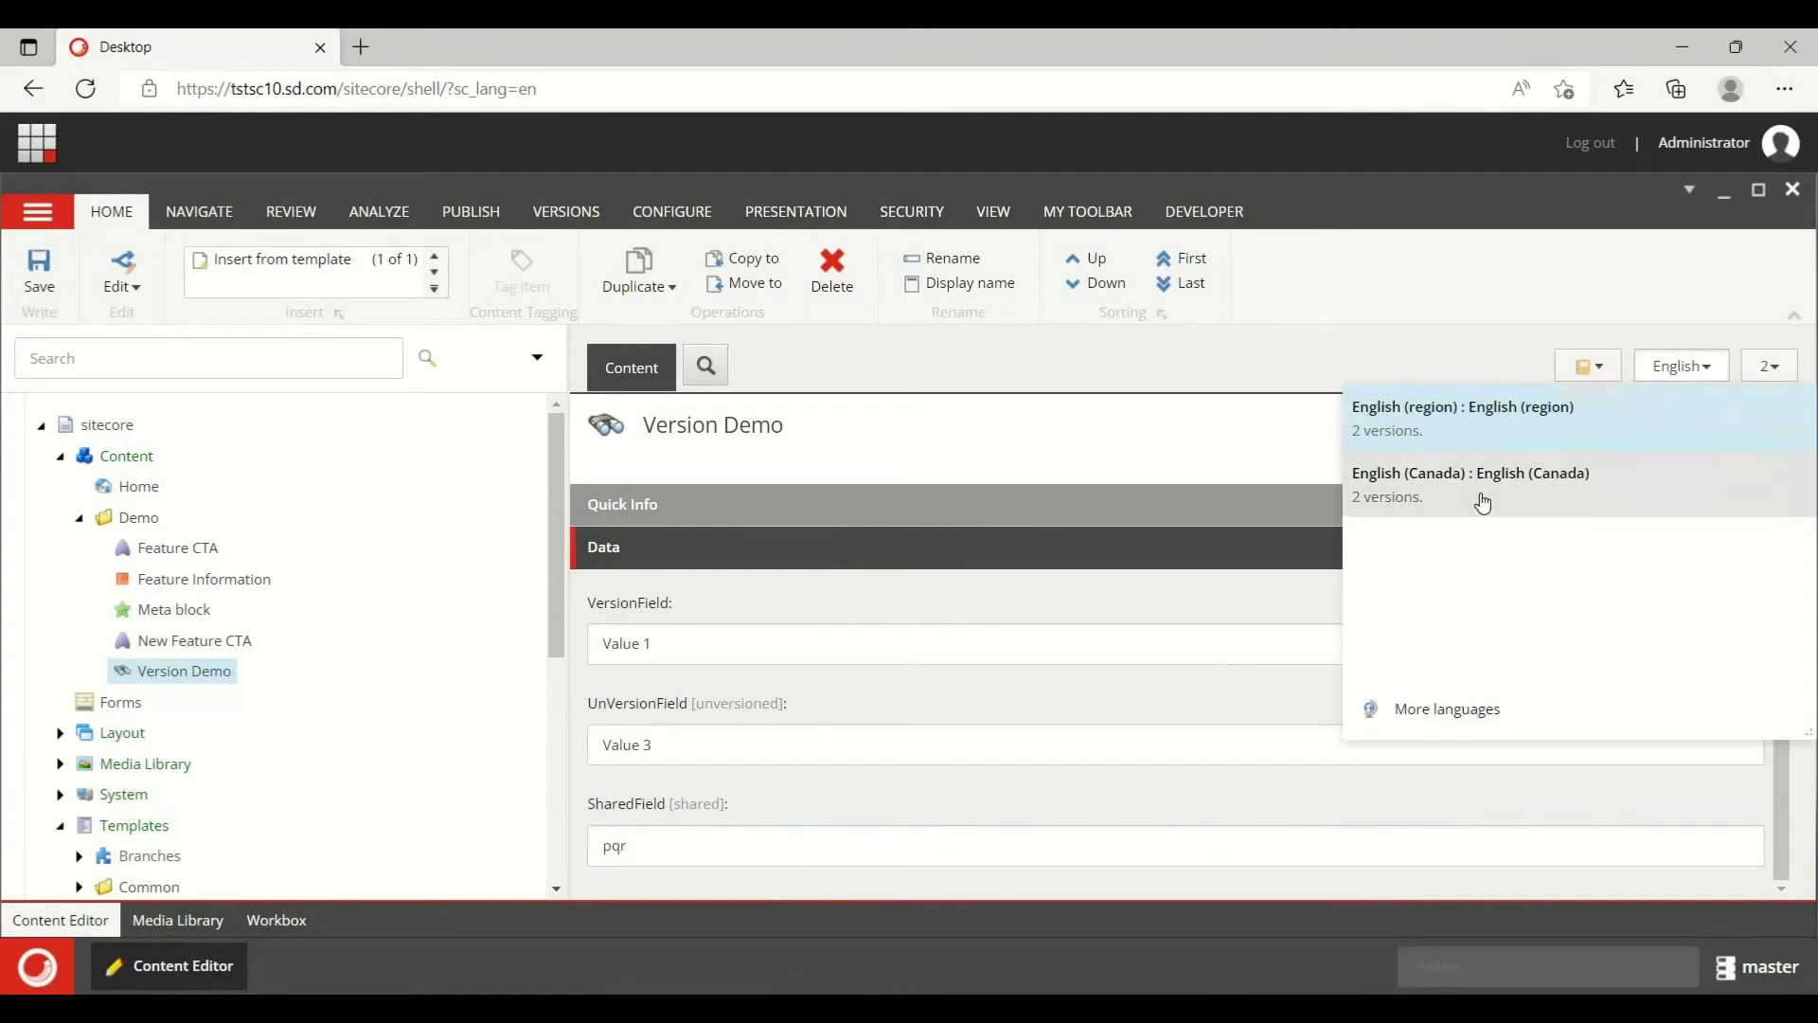
{"action": "left_click", "coordinate": [1483, 502]}
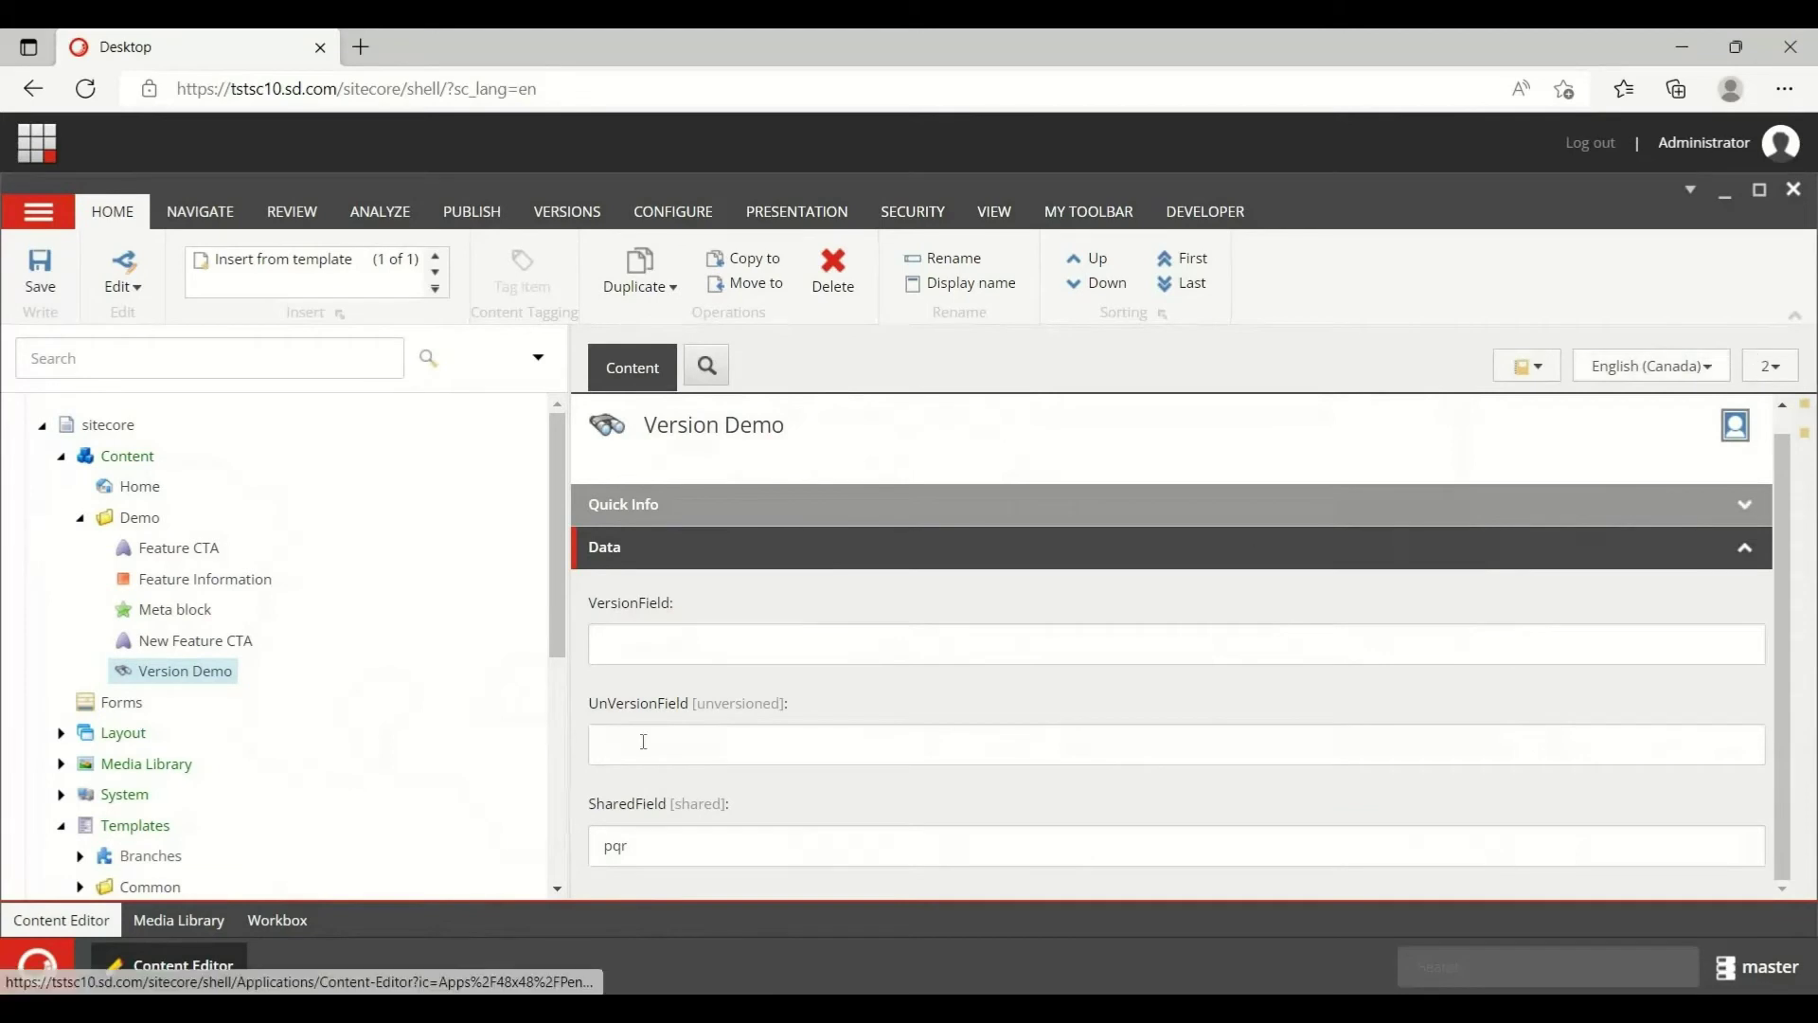
{"action": "left_click", "coordinate": [1770, 366]}
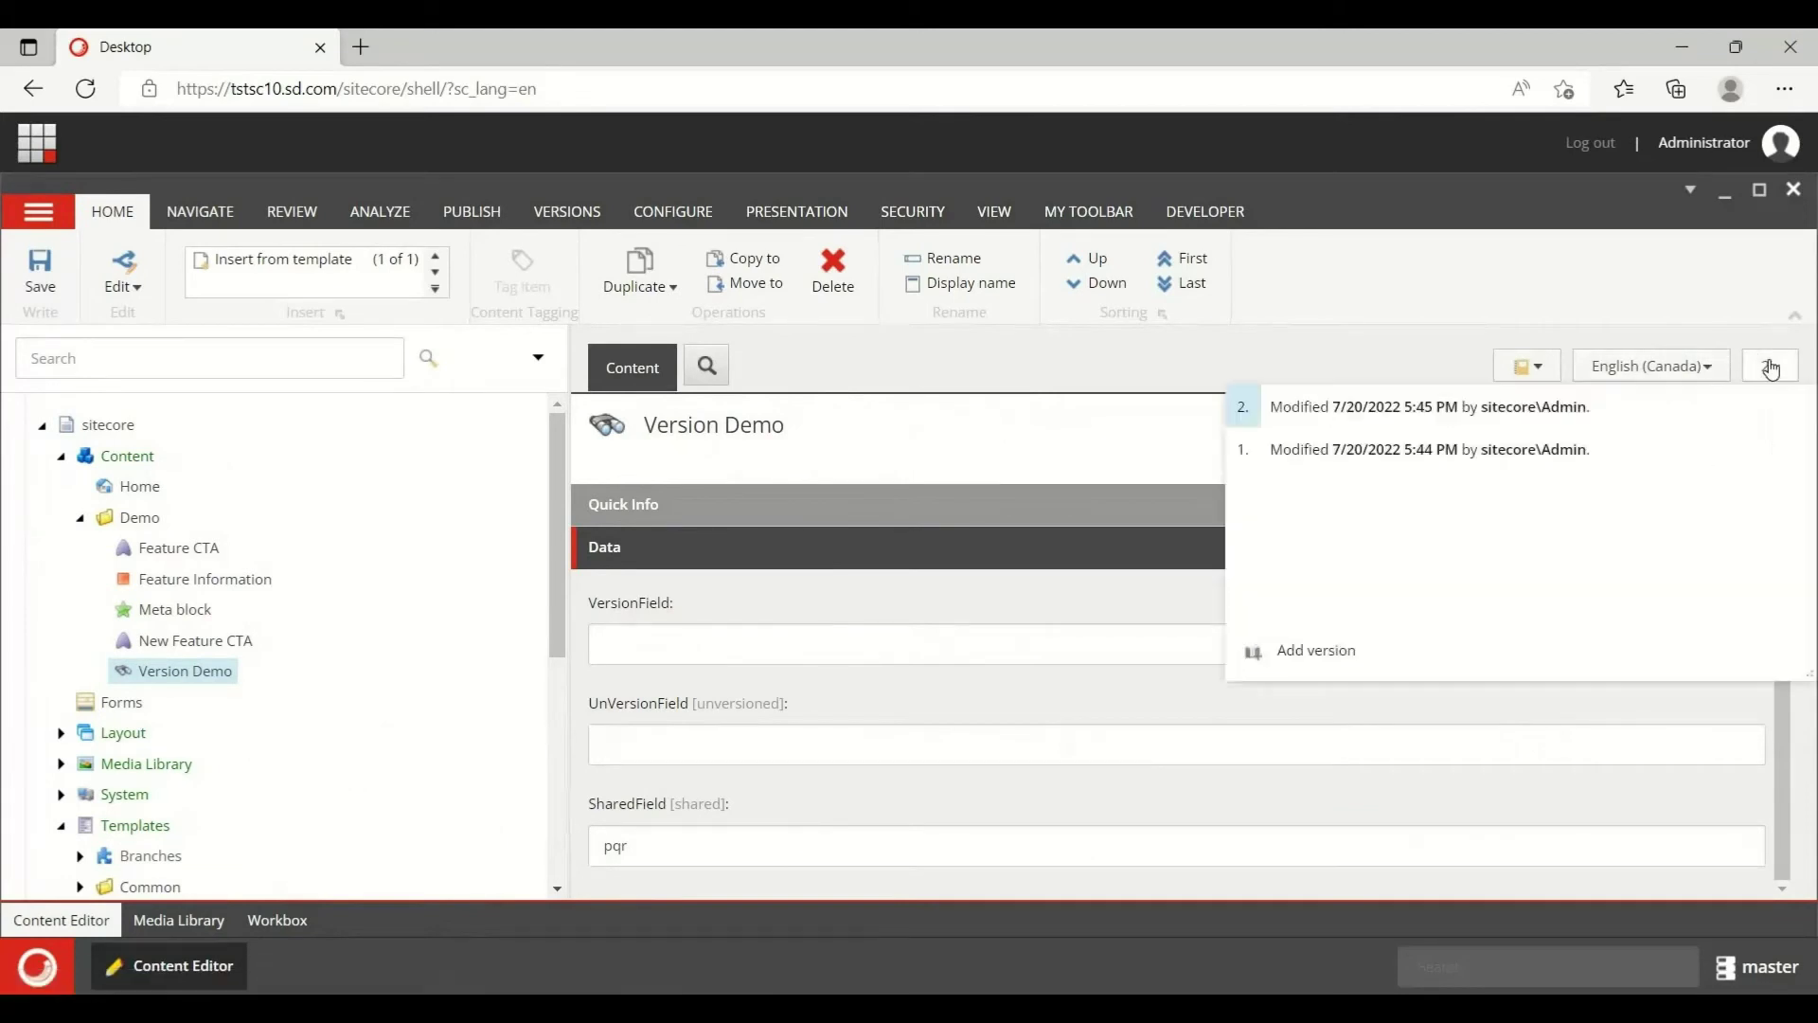
{"action": "left_click", "coordinate": [1509, 406]}
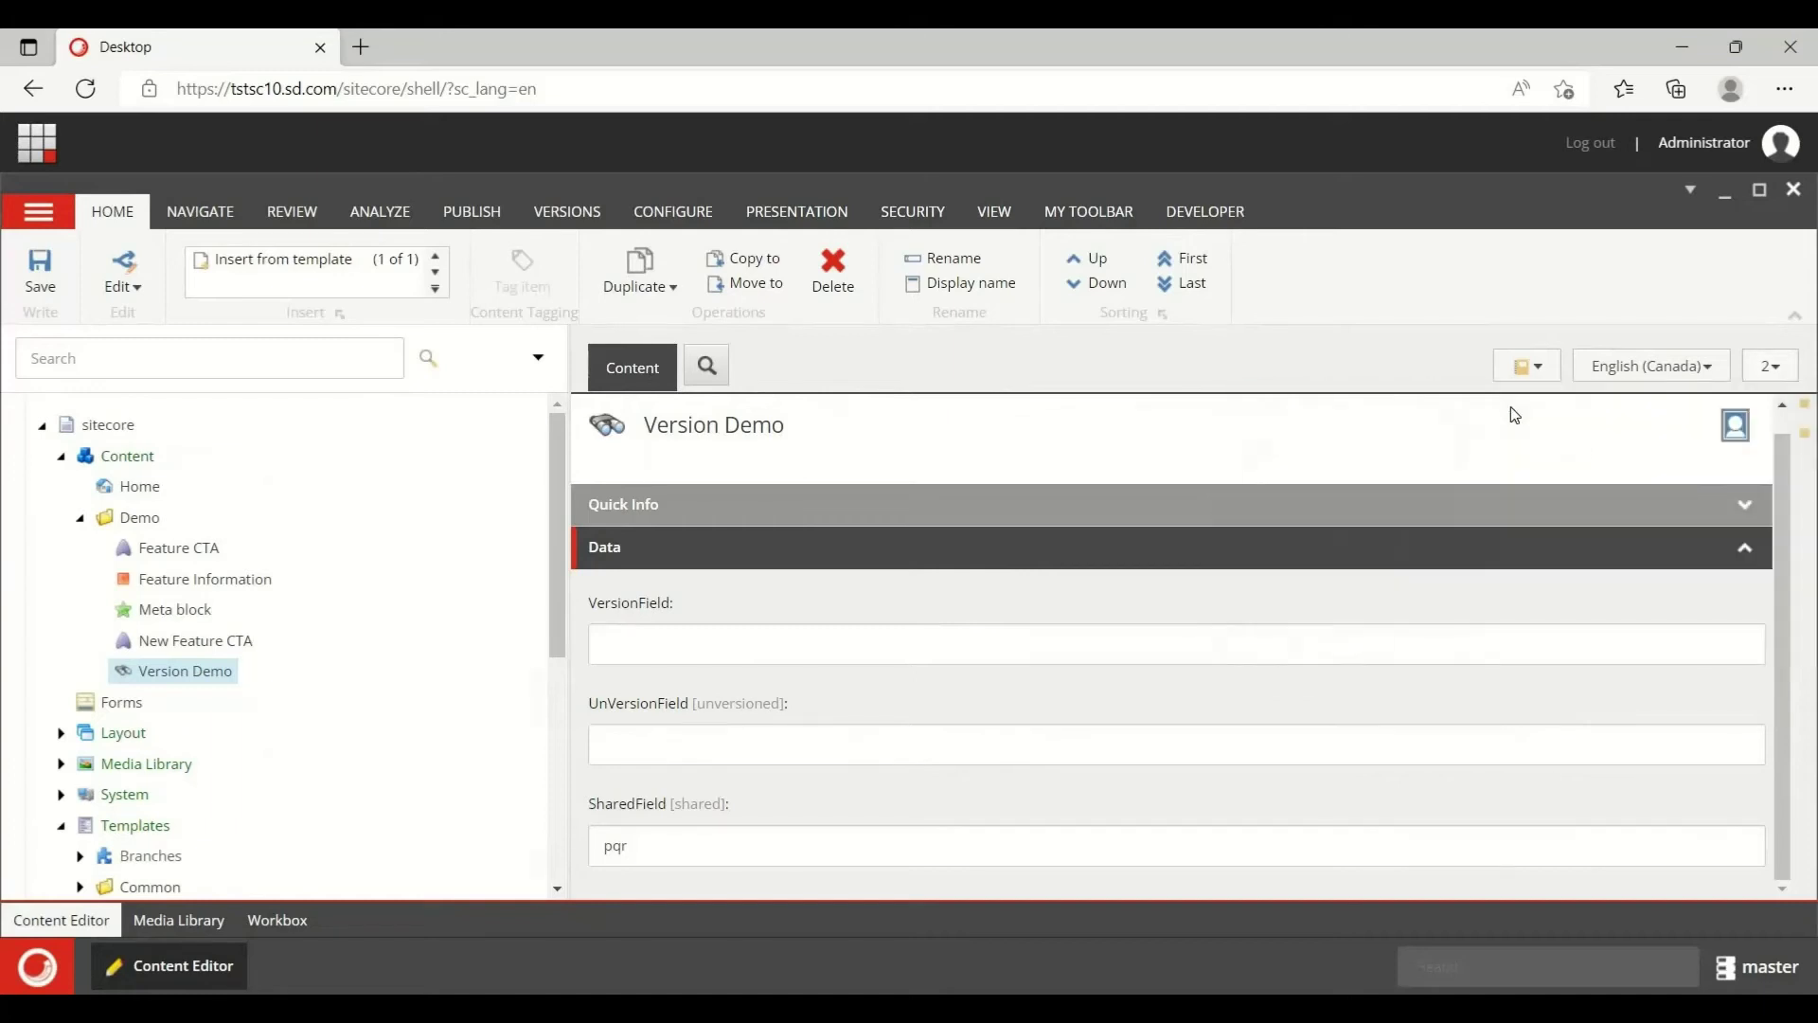
{"action": "left_click", "coordinate": [1776, 376]}
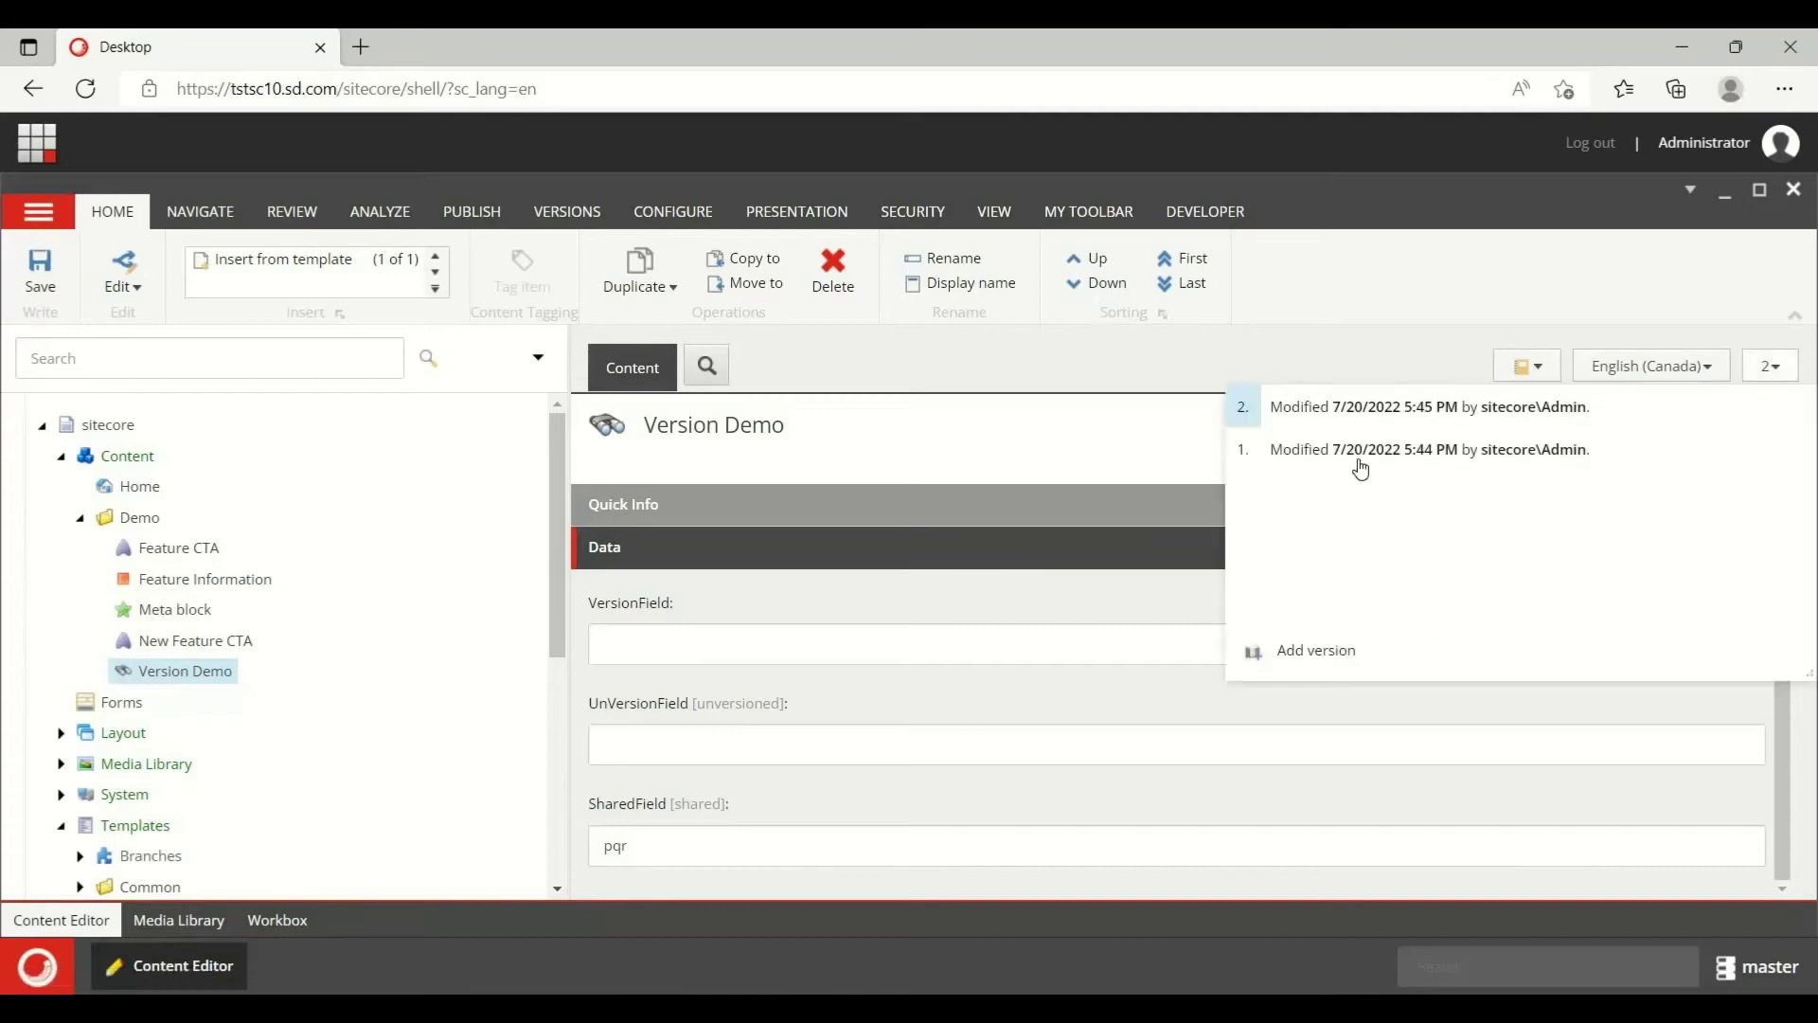
{"action": "left_click", "coordinate": [1358, 459]}
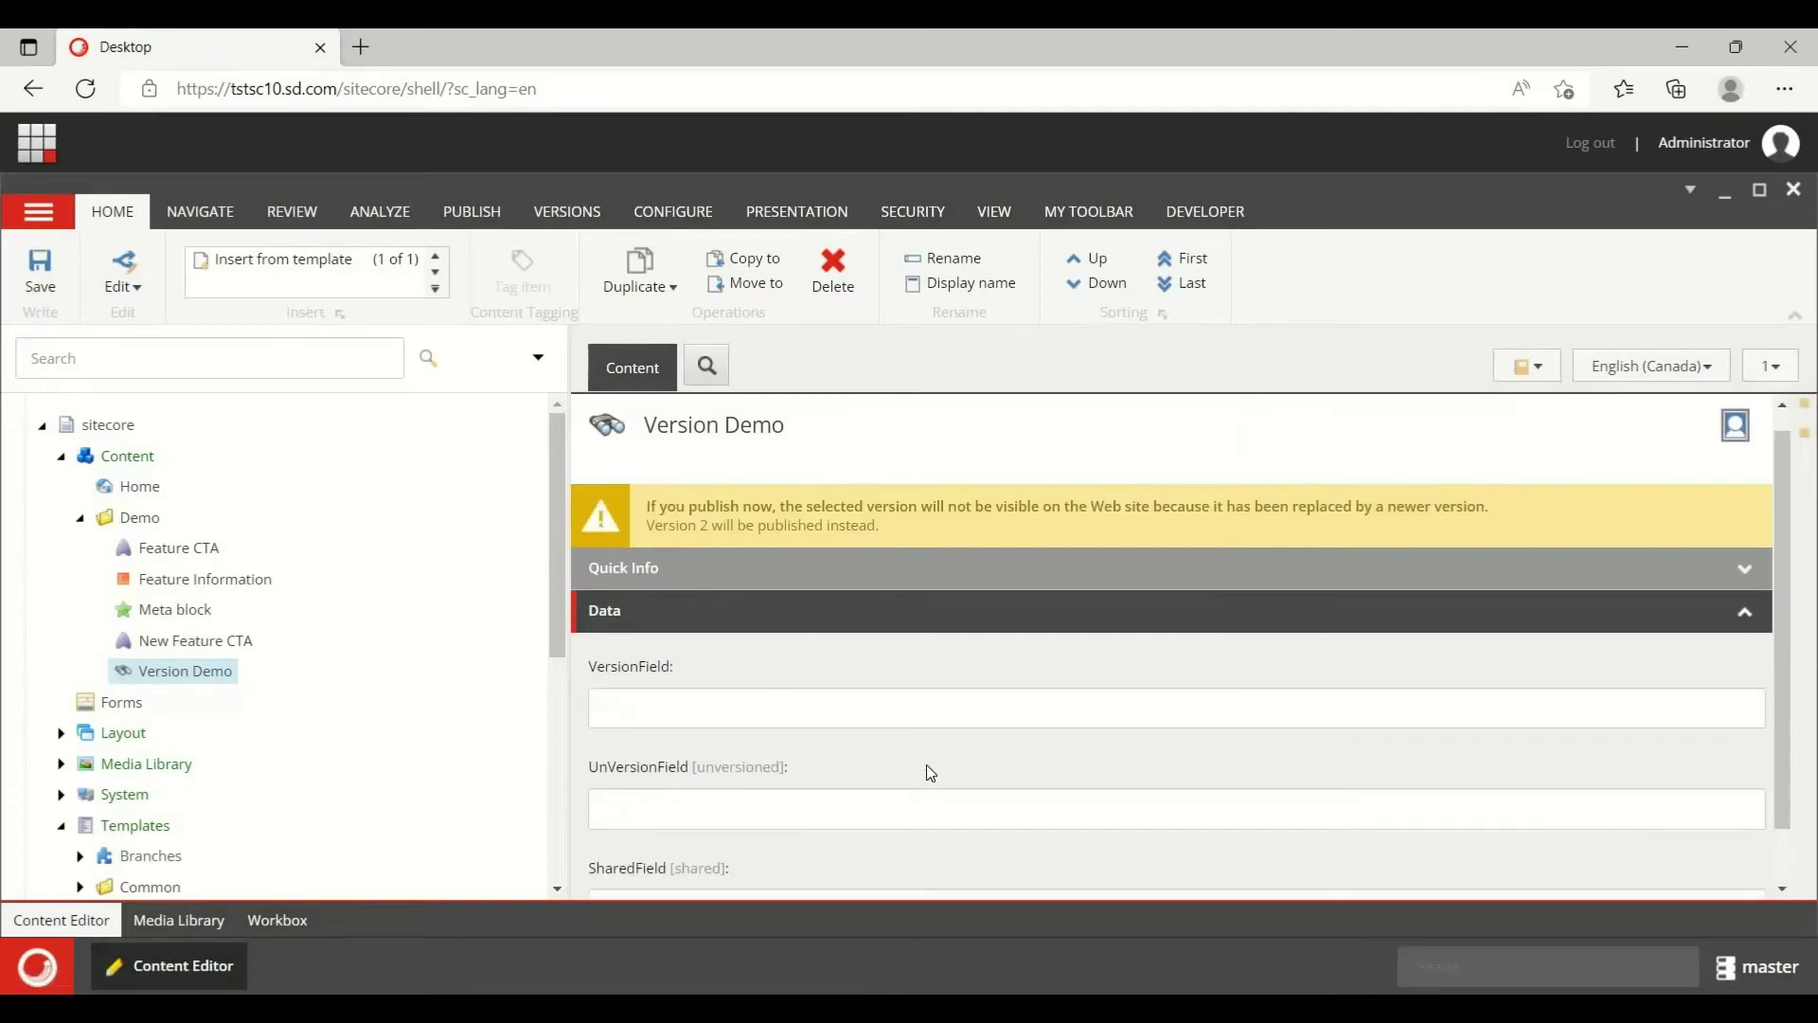
{"action": "scroll", "coordinate": [926, 764], "scroll_direction": "down", "scroll_amount": 1}
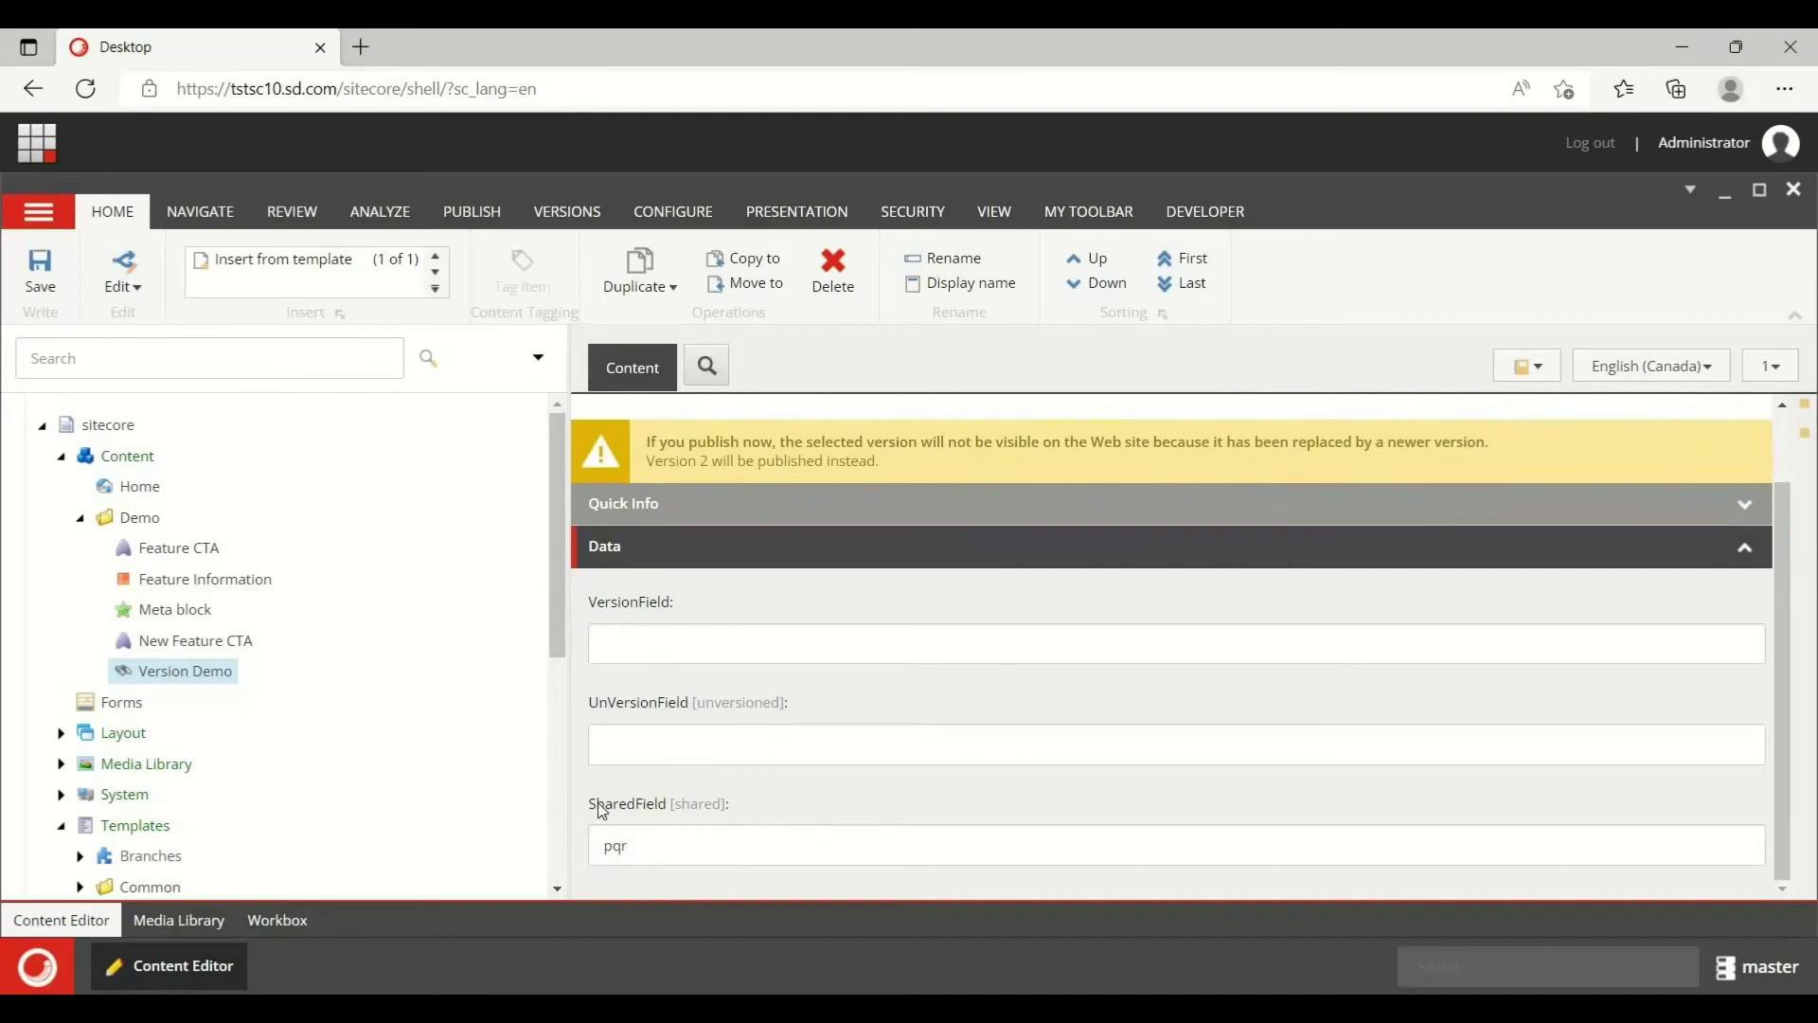
{"action": "left_click", "coordinate": [1650, 365]}
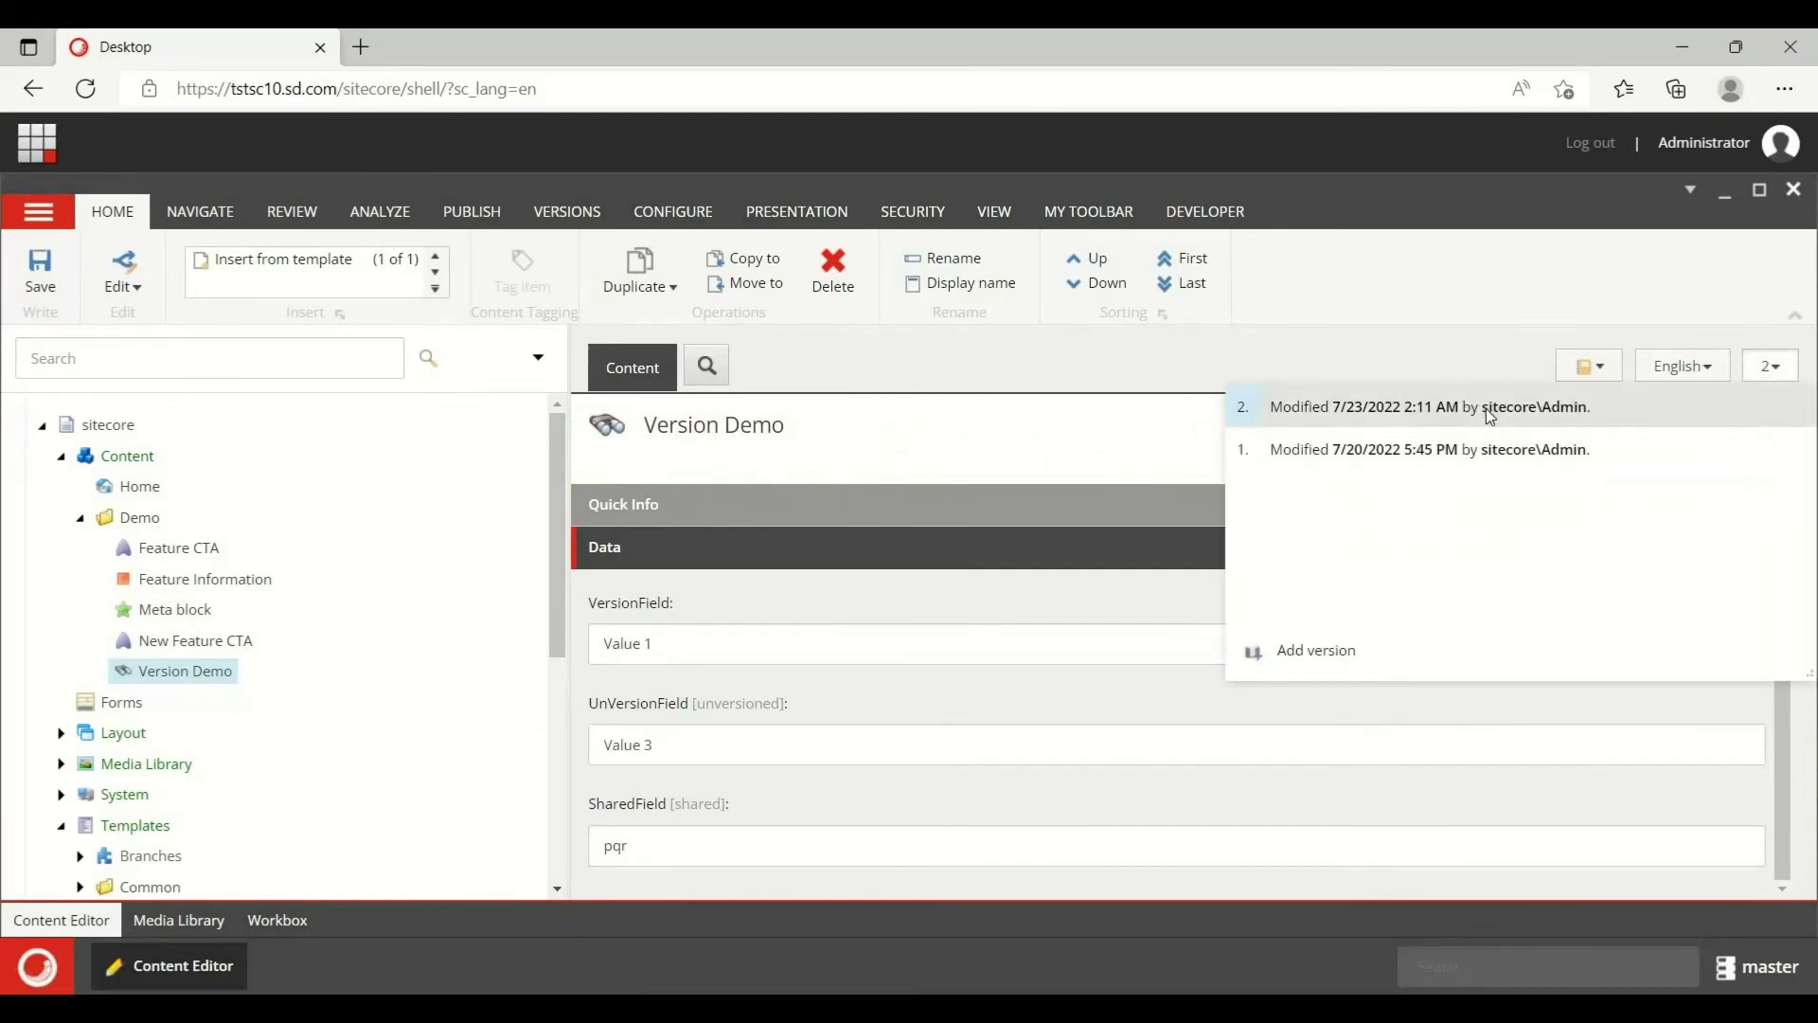
- On English version 2, change UnVersionField from Value 3 to pqr and save
{"action": "left_click", "coordinate": [1488, 414]}
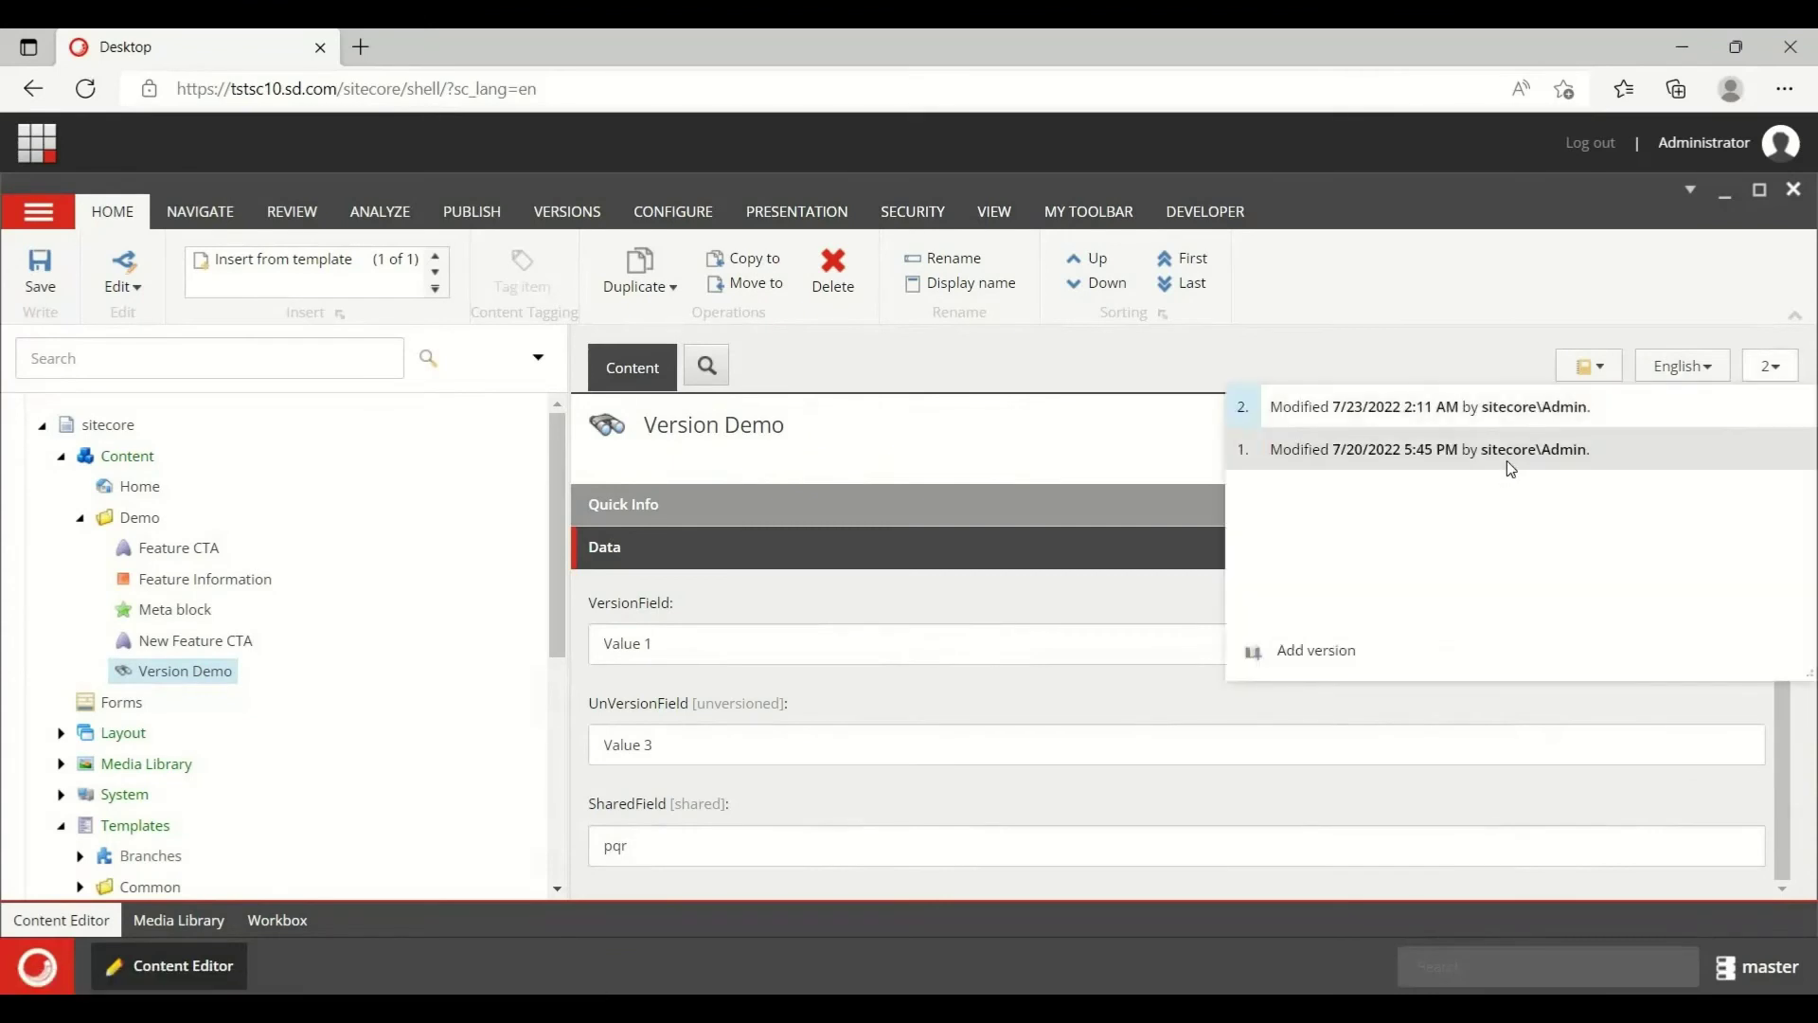
{"action": "left_click", "coordinate": [1508, 463]}
{"action": "scroll", "coordinate": [878, 820], "scroll_direction": "down", "scroll_amount": 1}
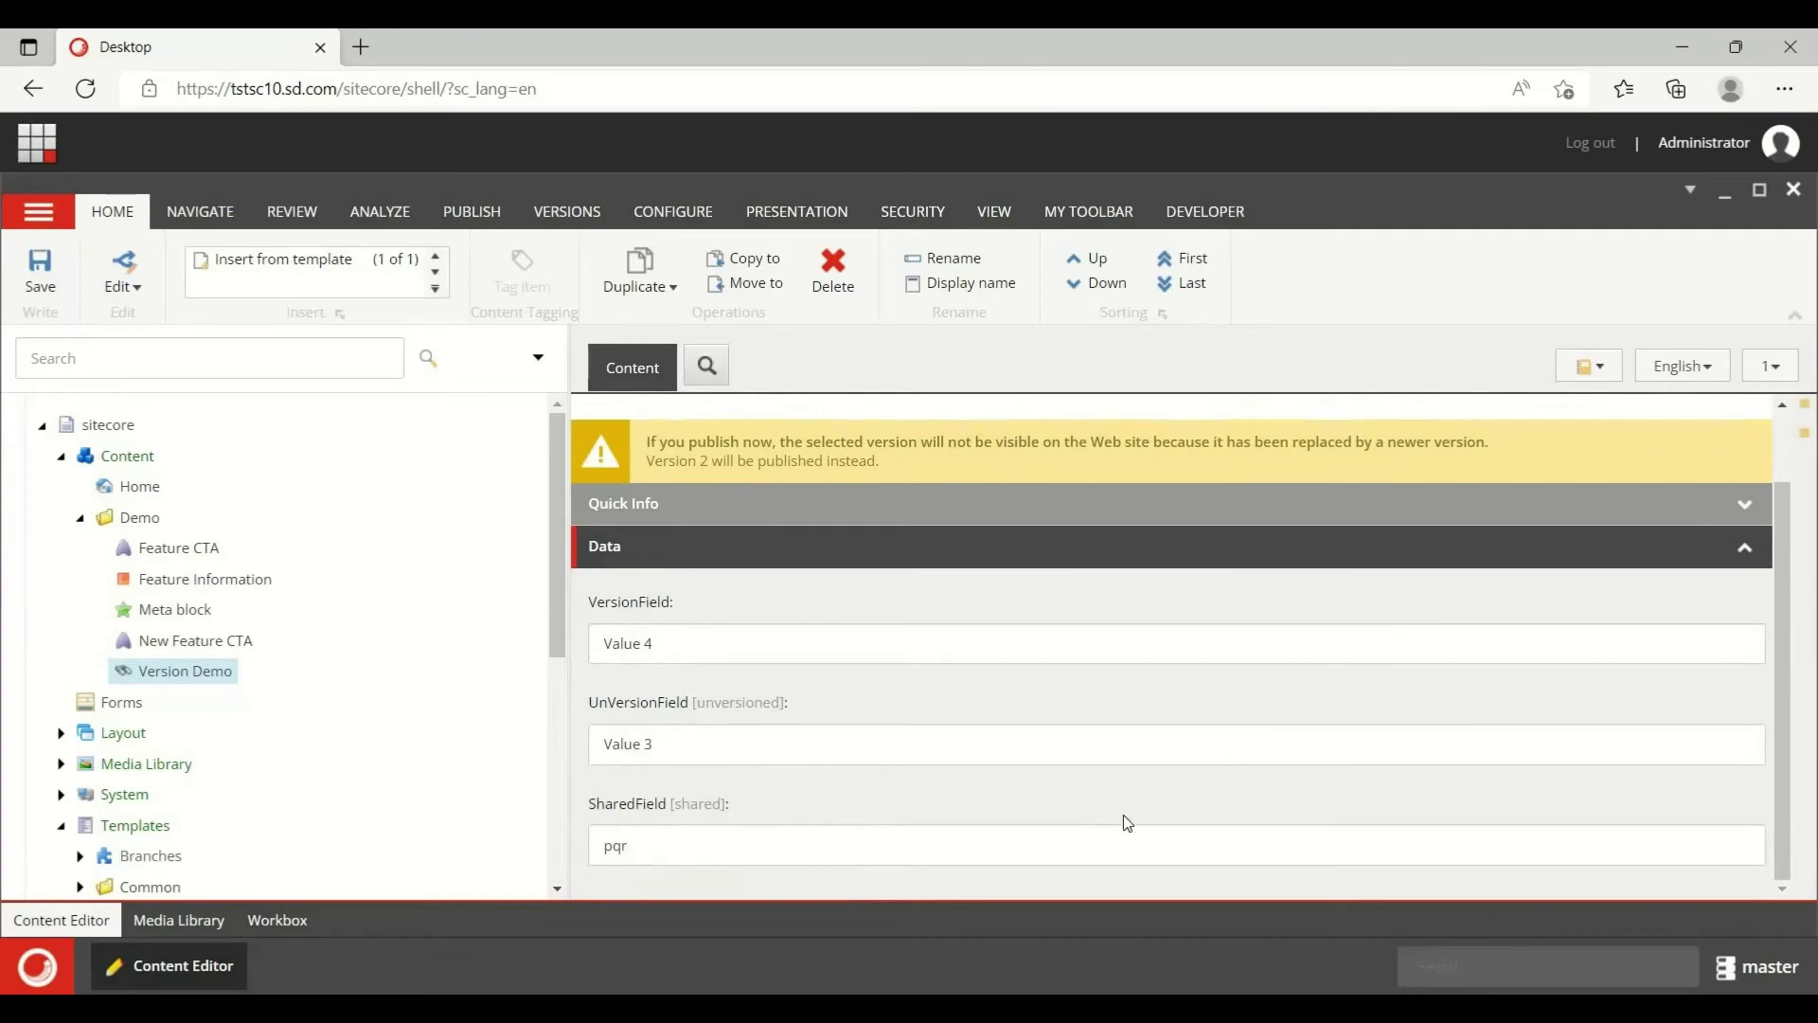
{"action": "left_click", "coordinate": [1761, 368]}
{"action": "left_click", "coordinate": [1430, 405]}
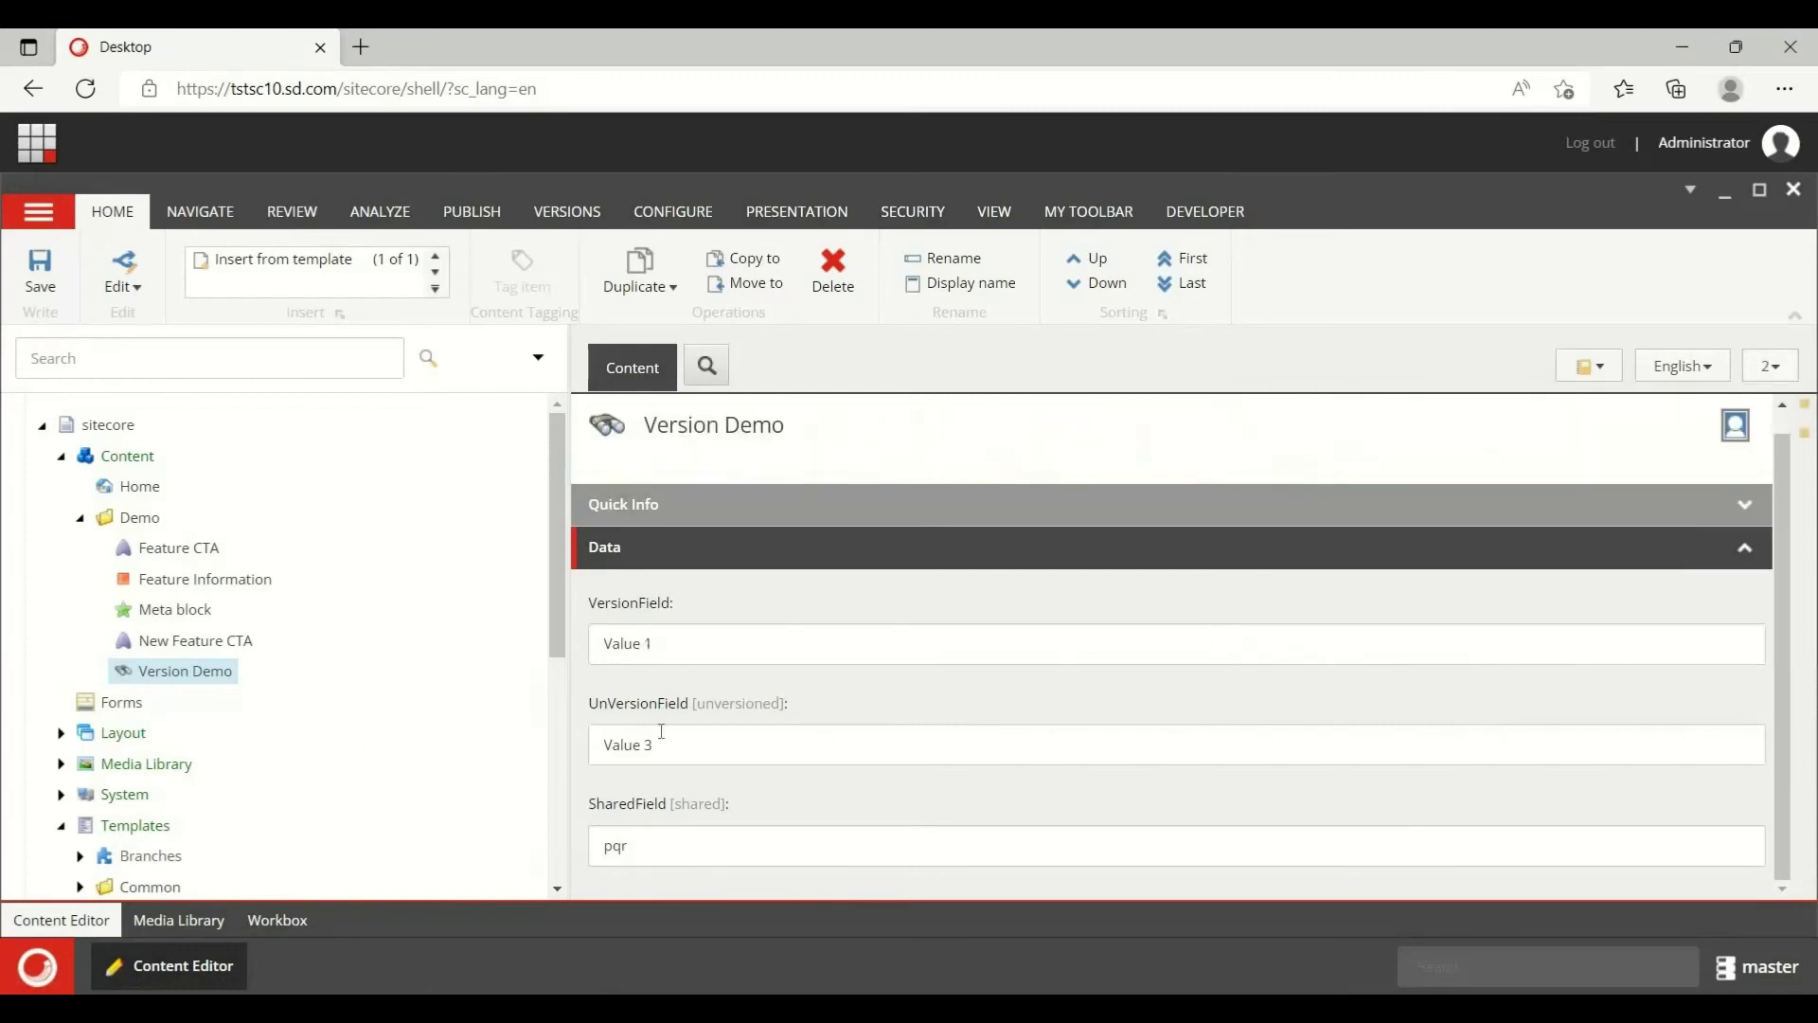
{"action": "triple_click", "coordinate": [598, 746]}
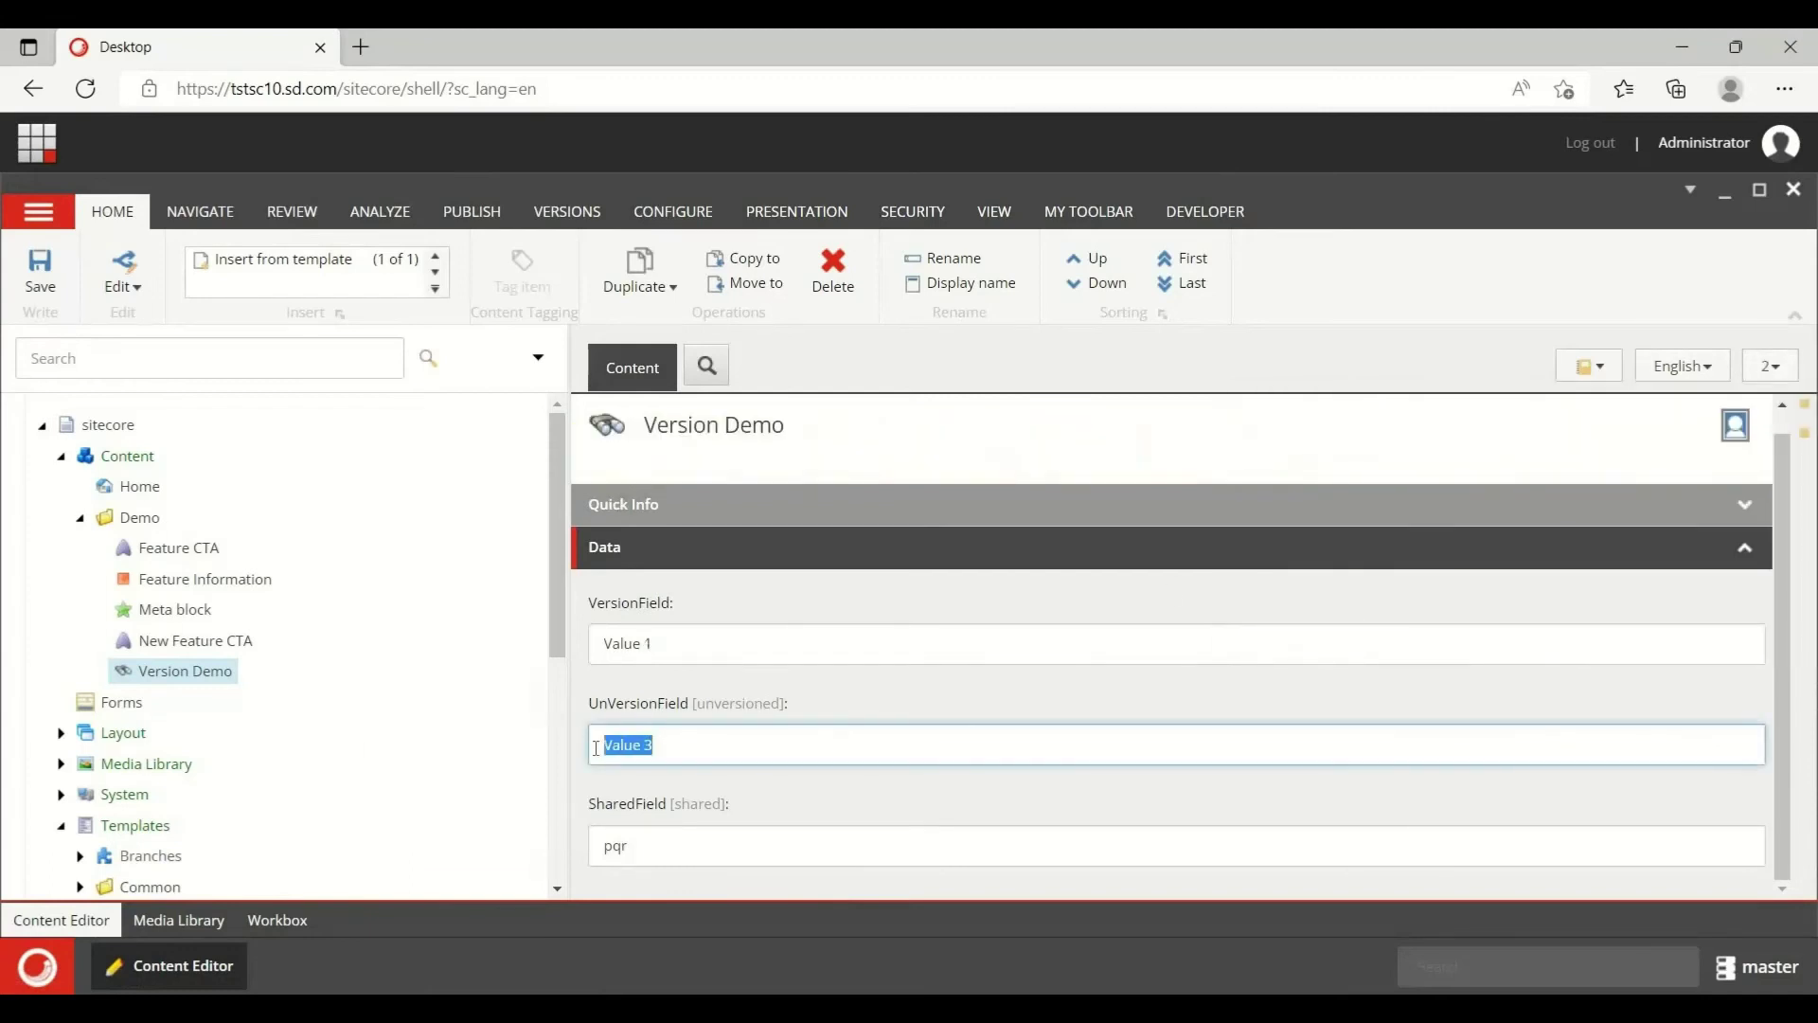
{"action": "type", "text": "pqr"}
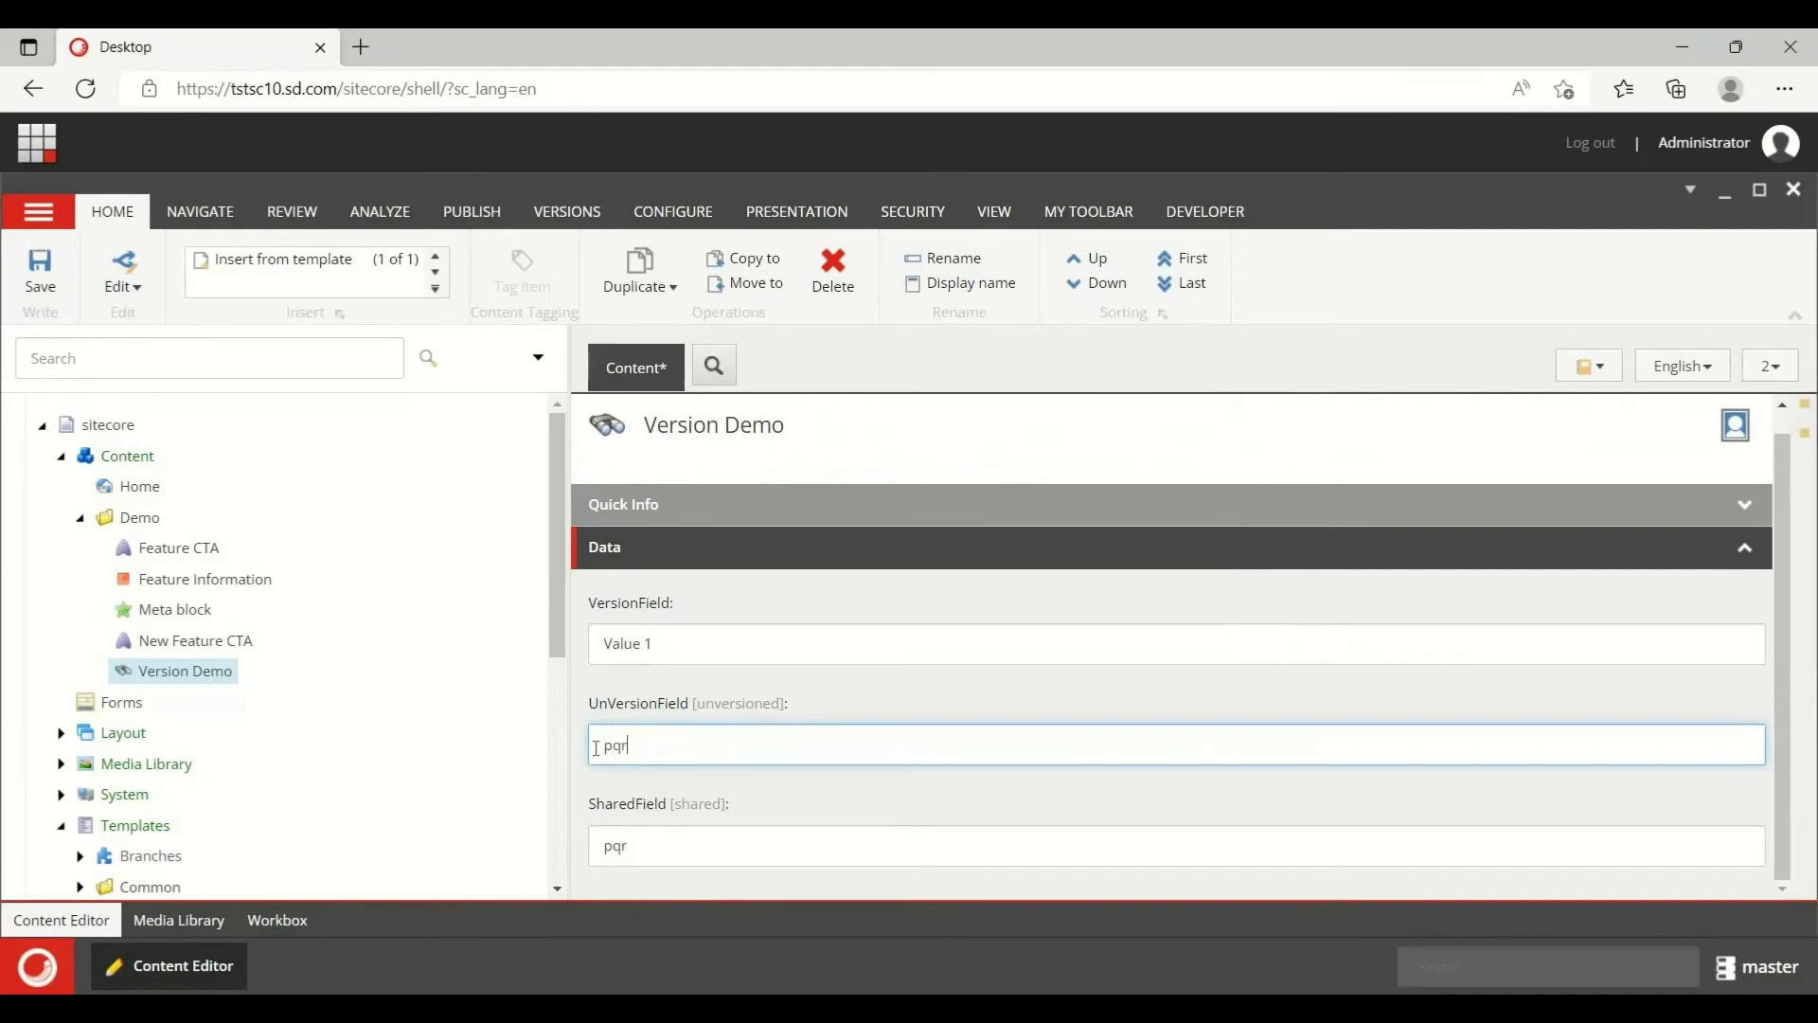
{"action": "left_click", "coordinate": [41, 265]}
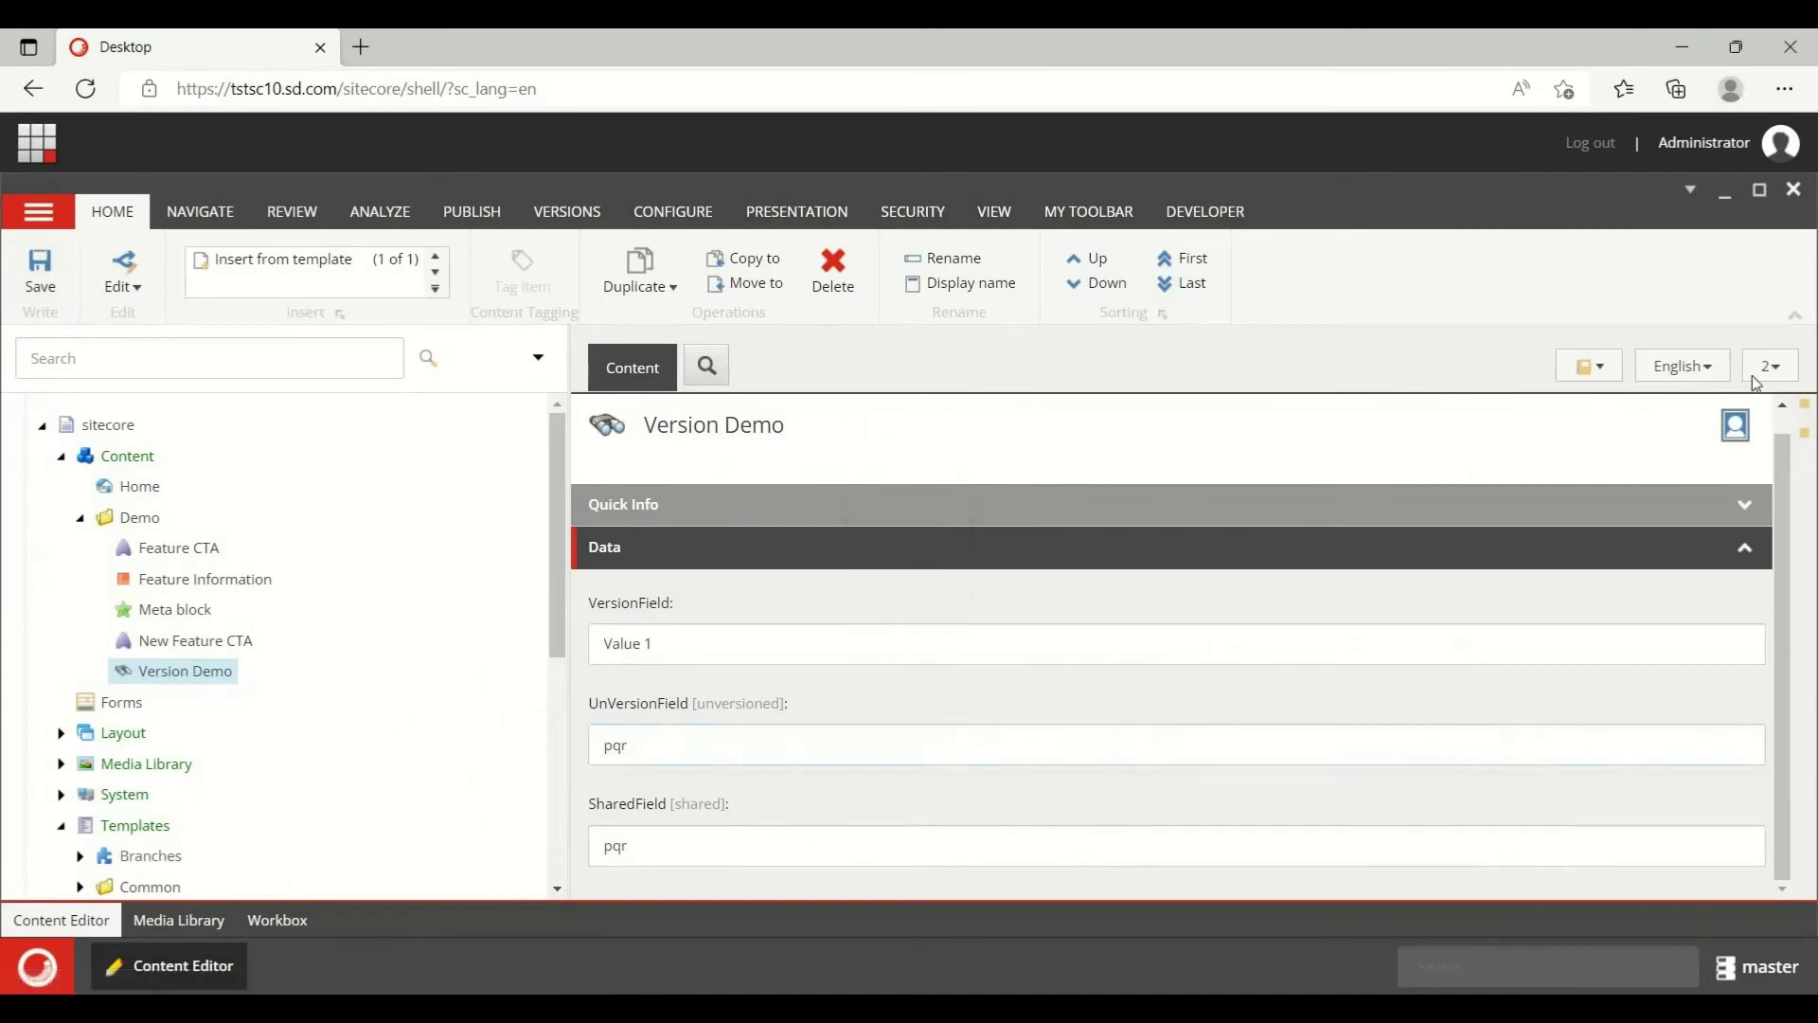
{"action": "left_click", "coordinate": [1666, 378]}
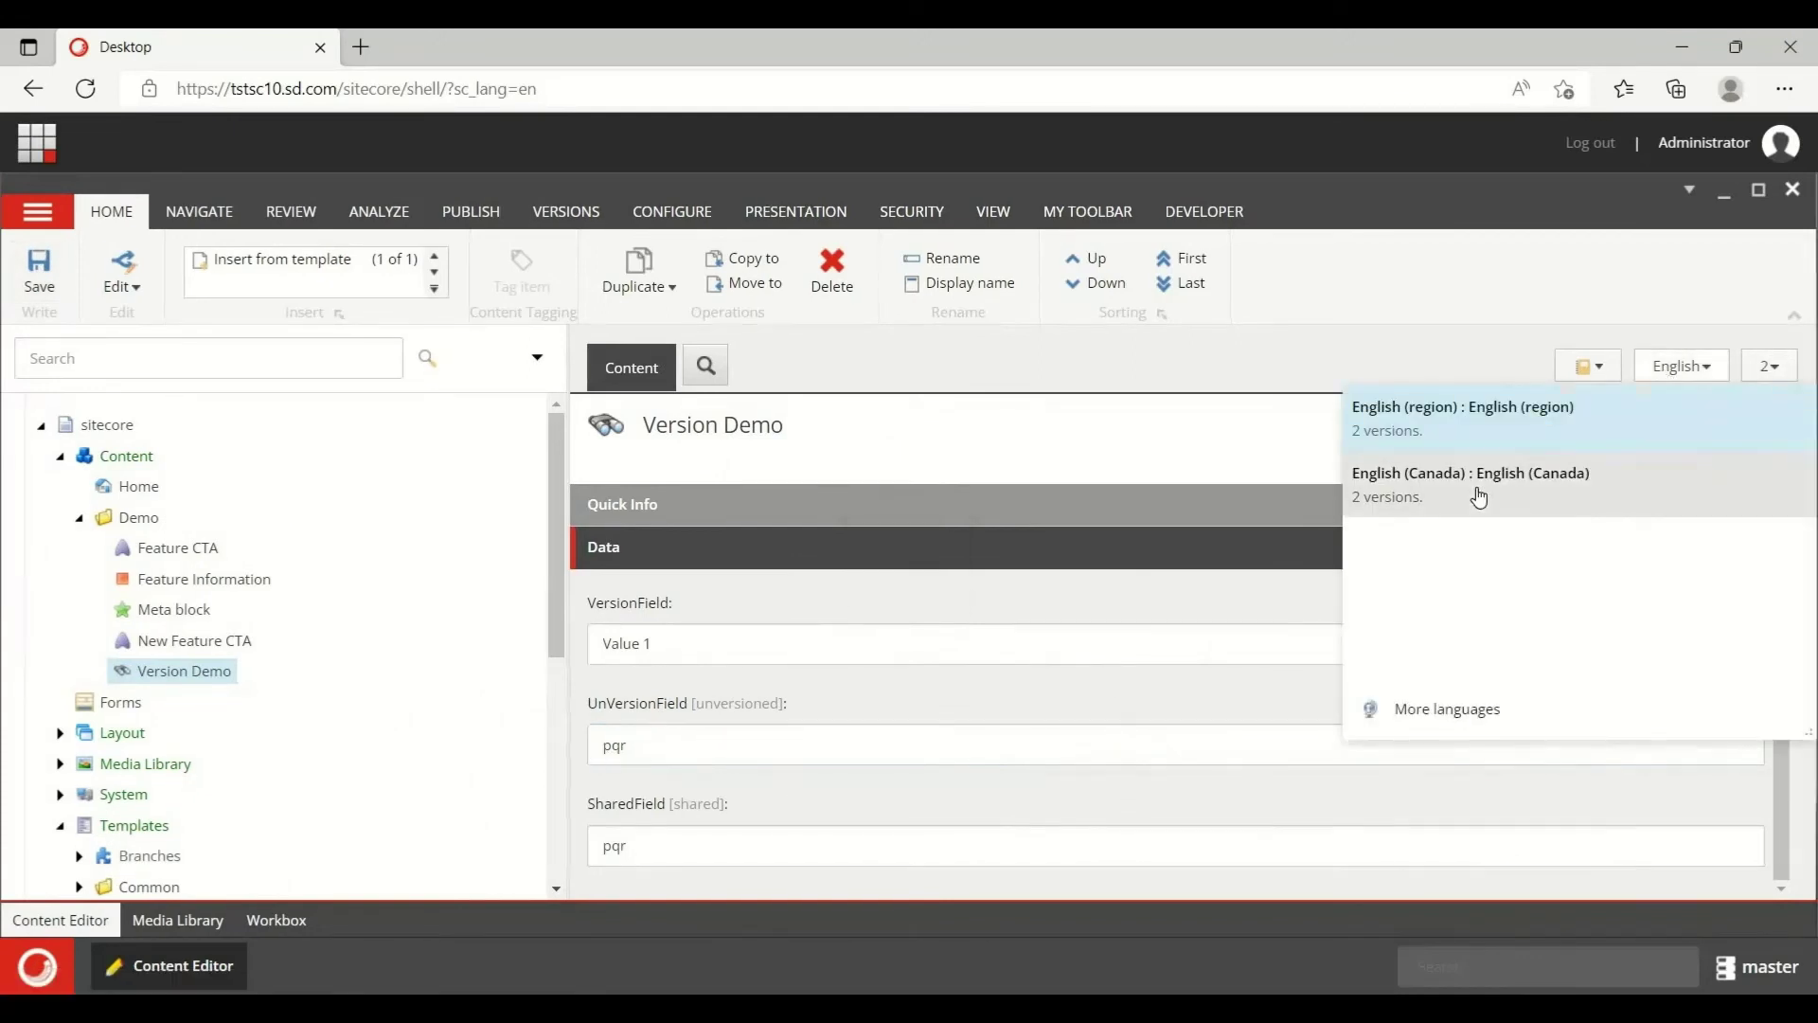
{"action": "left_click", "coordinate": [1475, 493]}
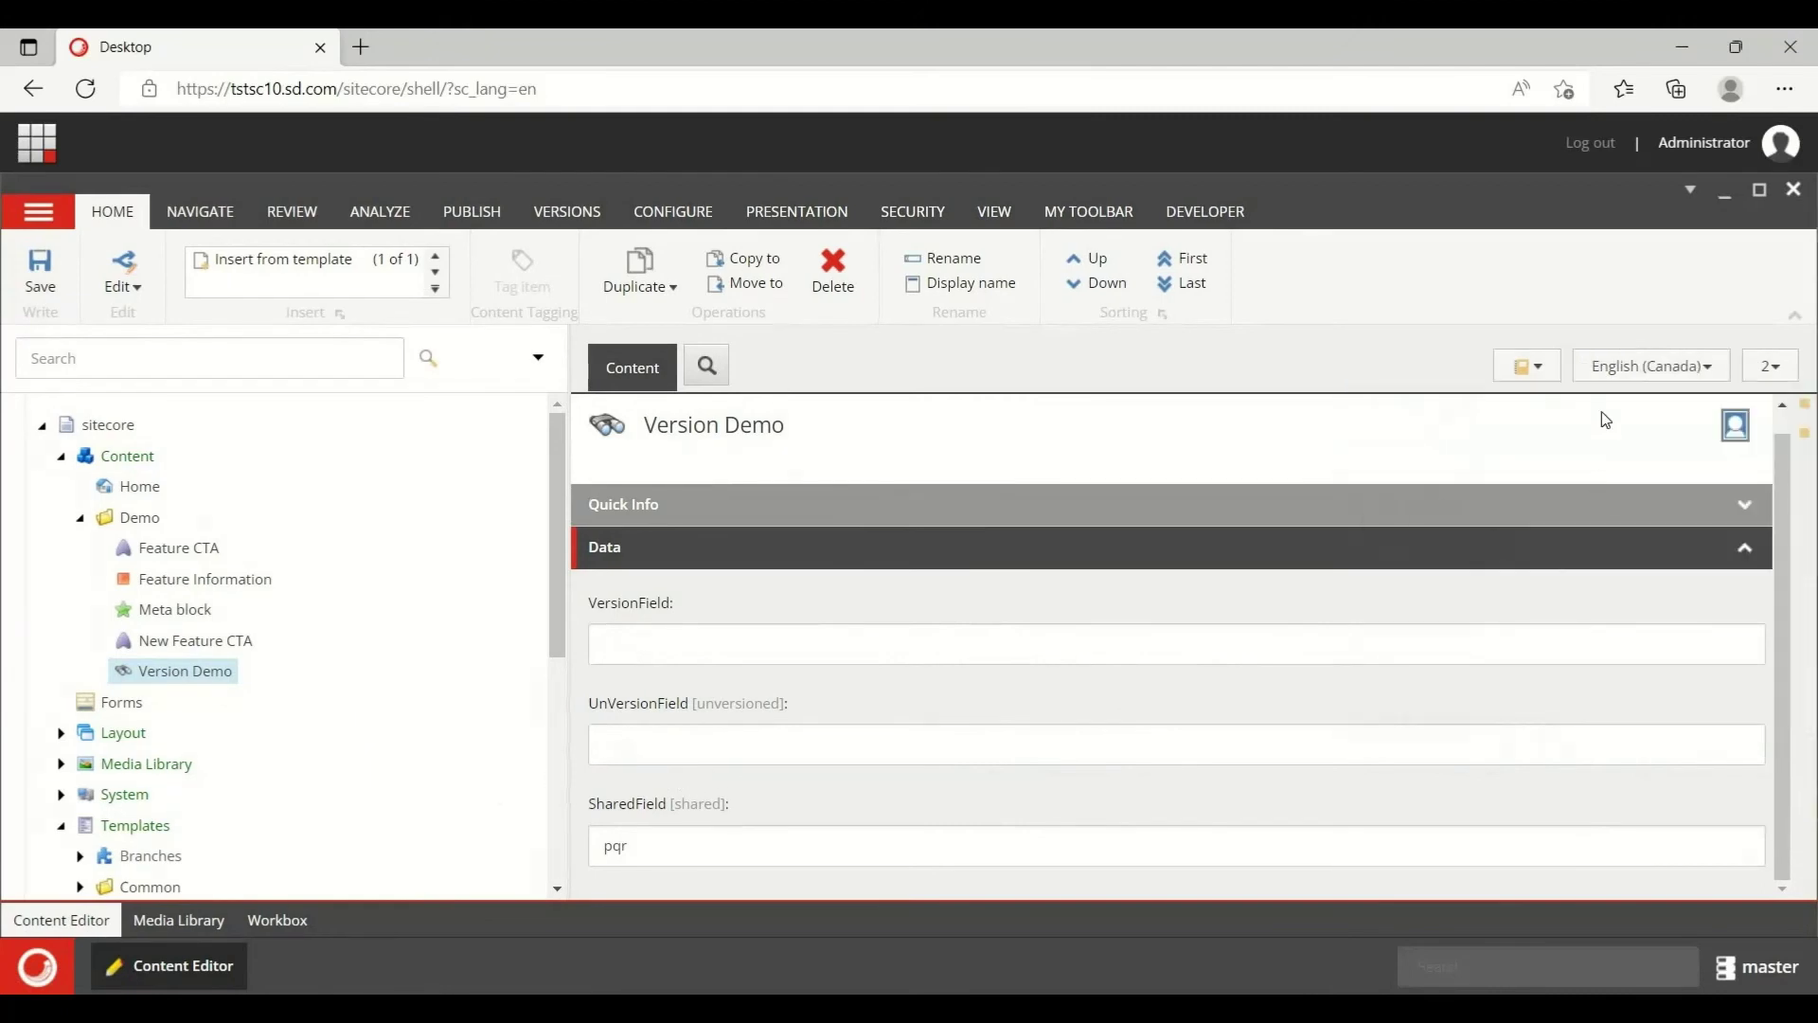
{"action": "left_click", "coordinate": [1768, 368]}
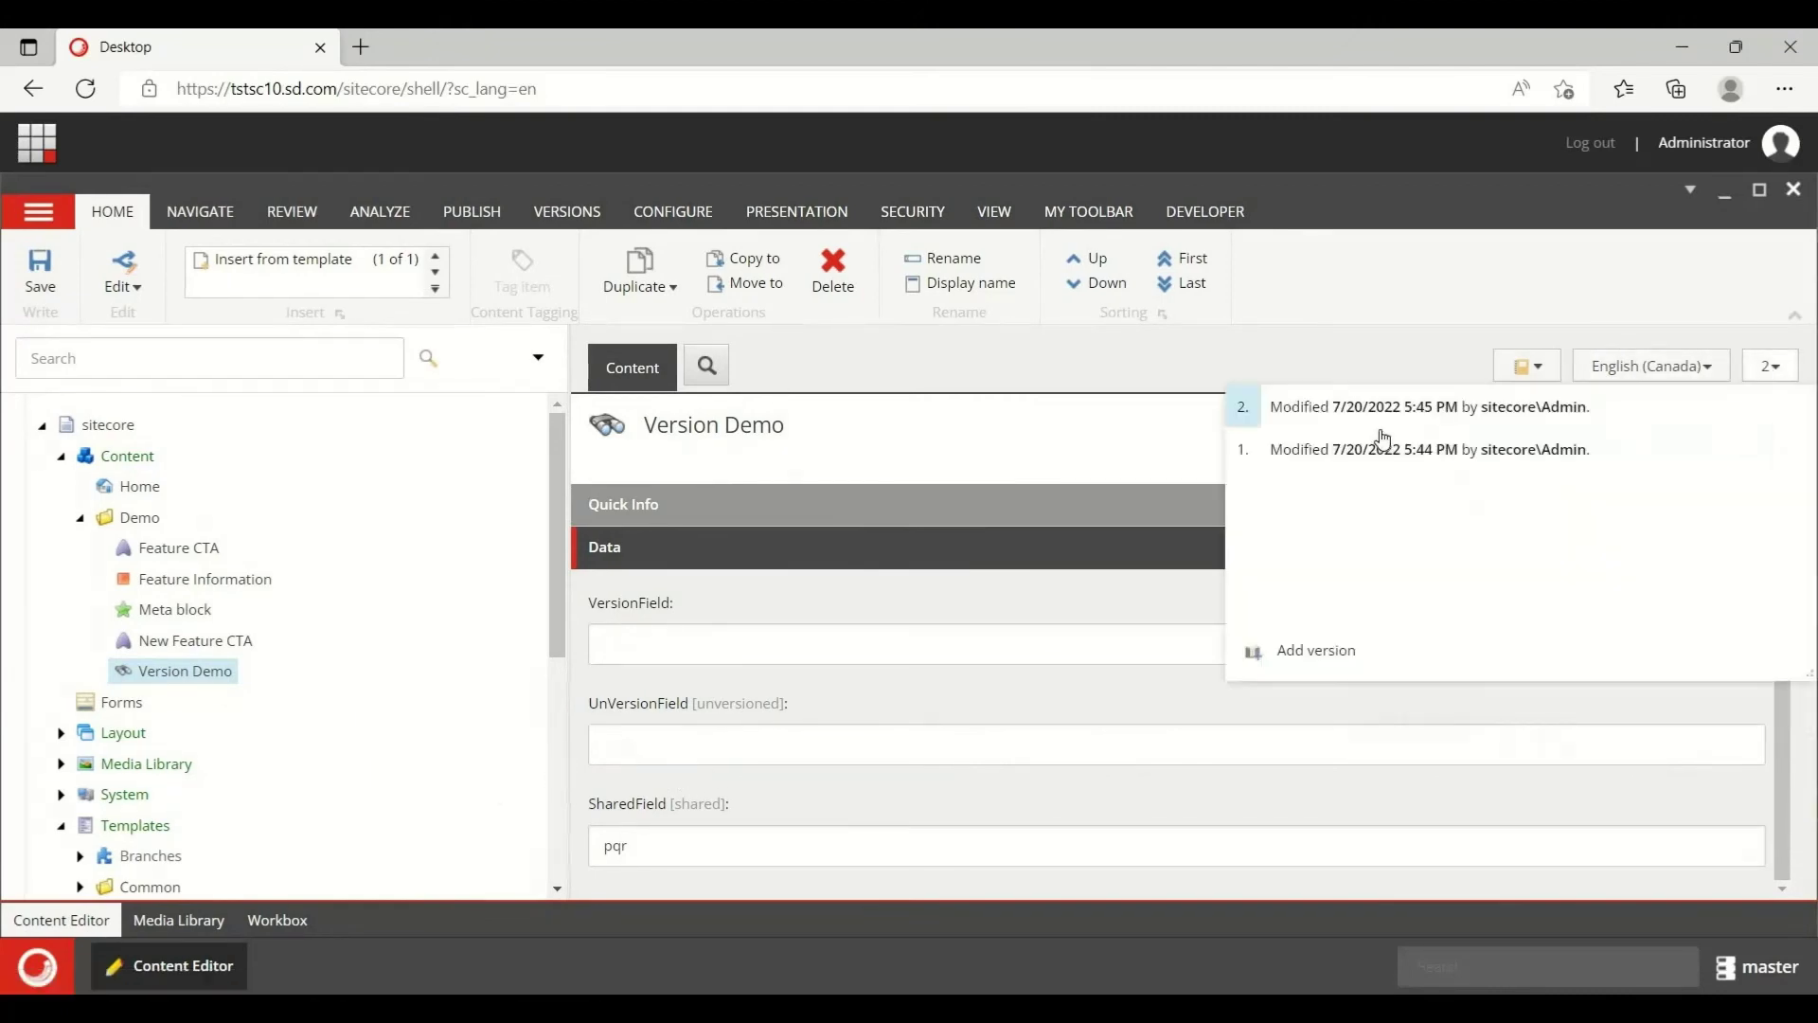
{"action": "left_click", "coordinate": [1370, 451]}
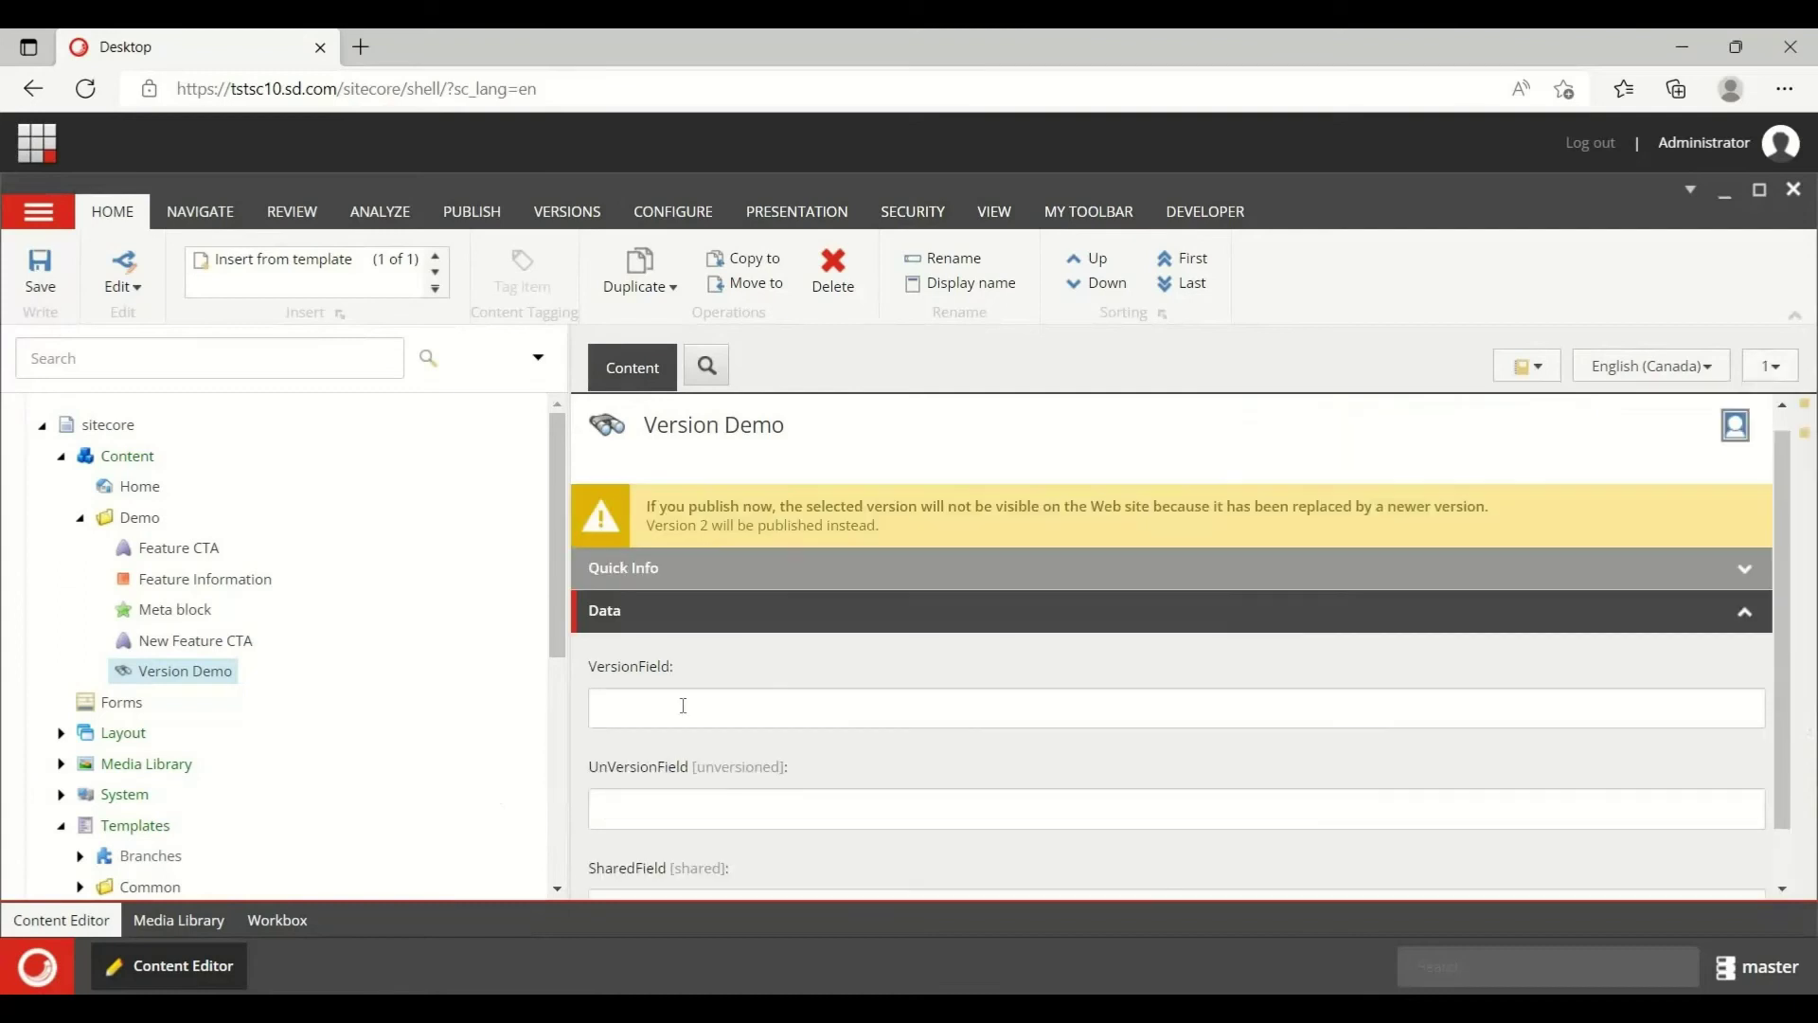
{"action": "scroll", "coordinate": [742, 651], "scroll_direction": "down", "scroll_amount": 1}
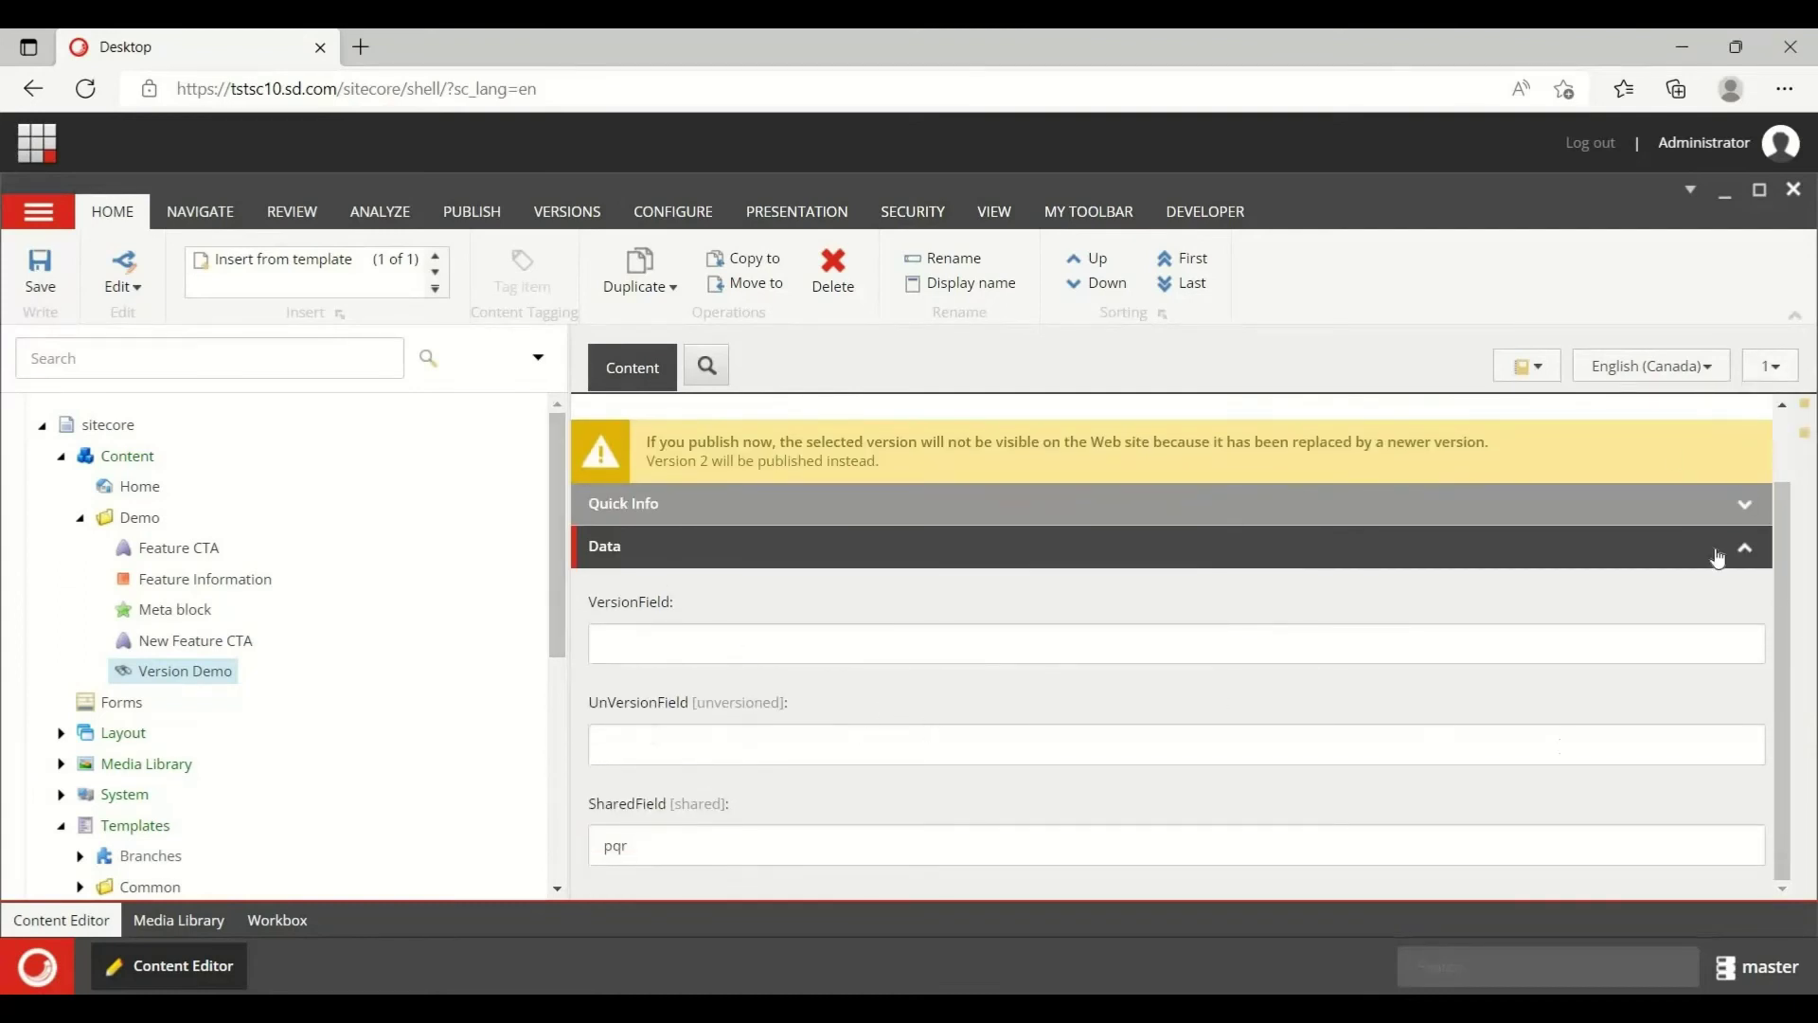
{"action": "left_click", "coordinate": [1678, 367]}
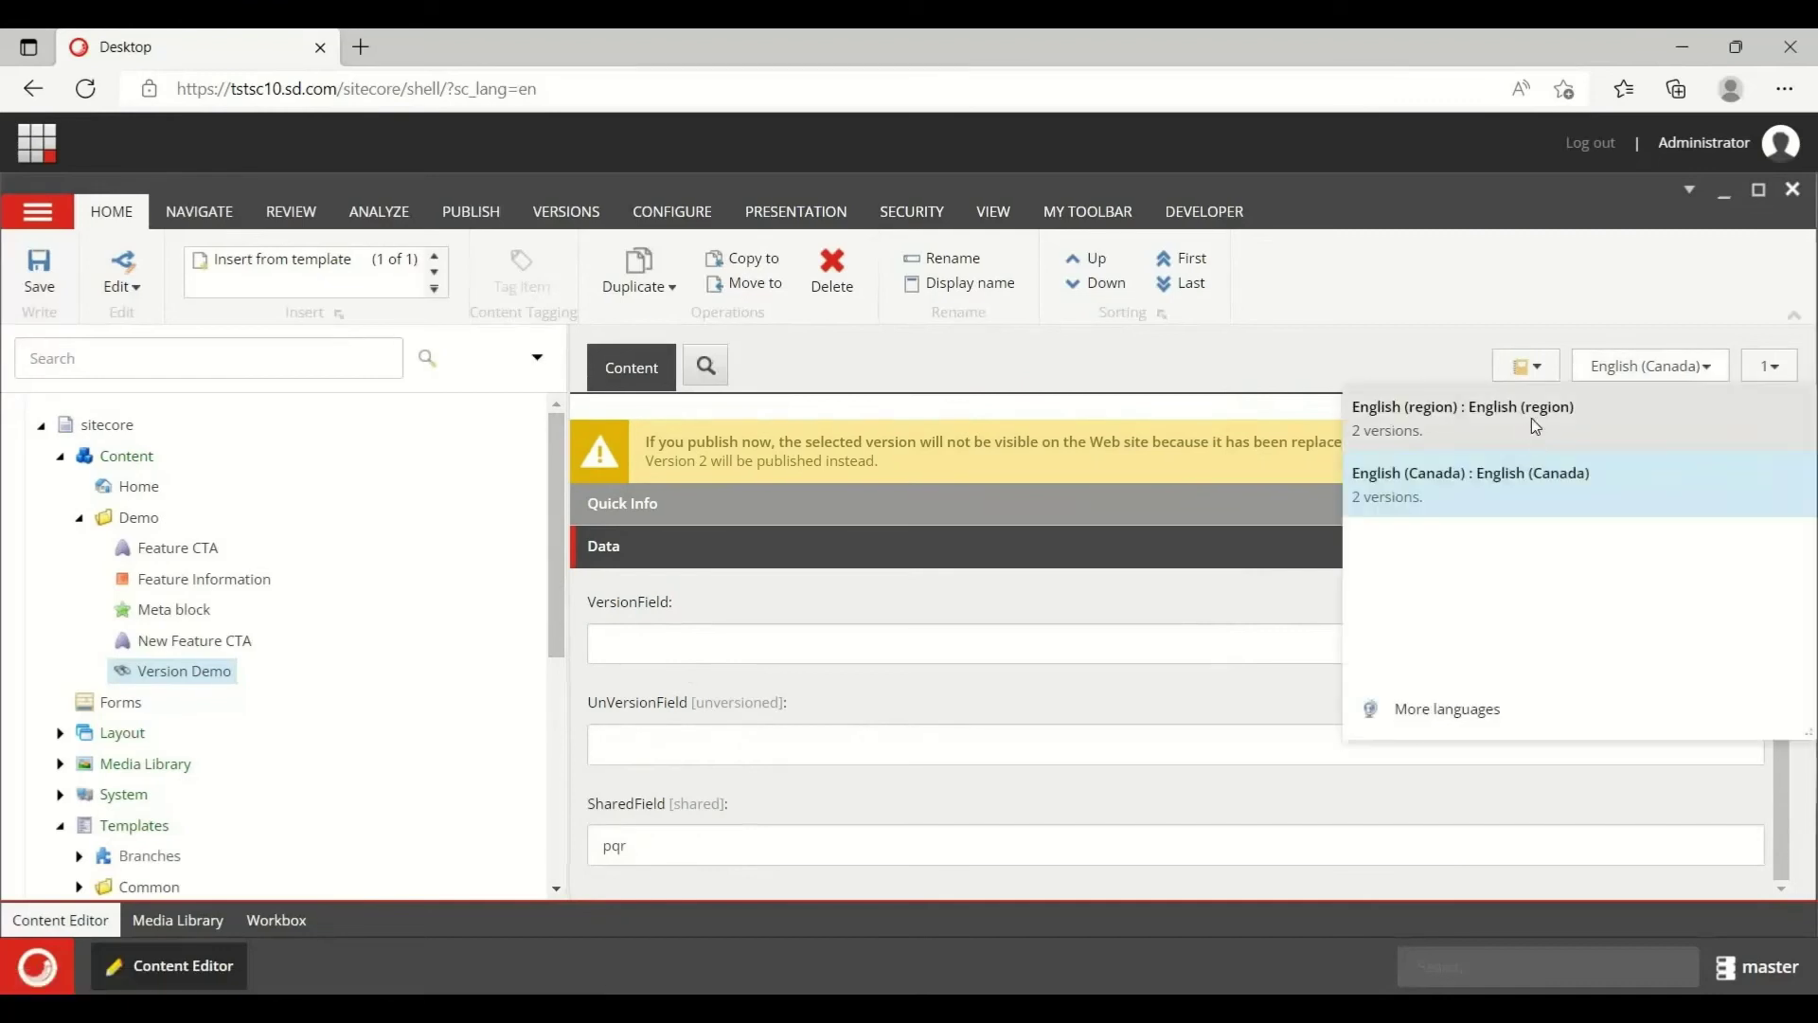
{"action": "left_click", "coordinate": [1532, 418]}
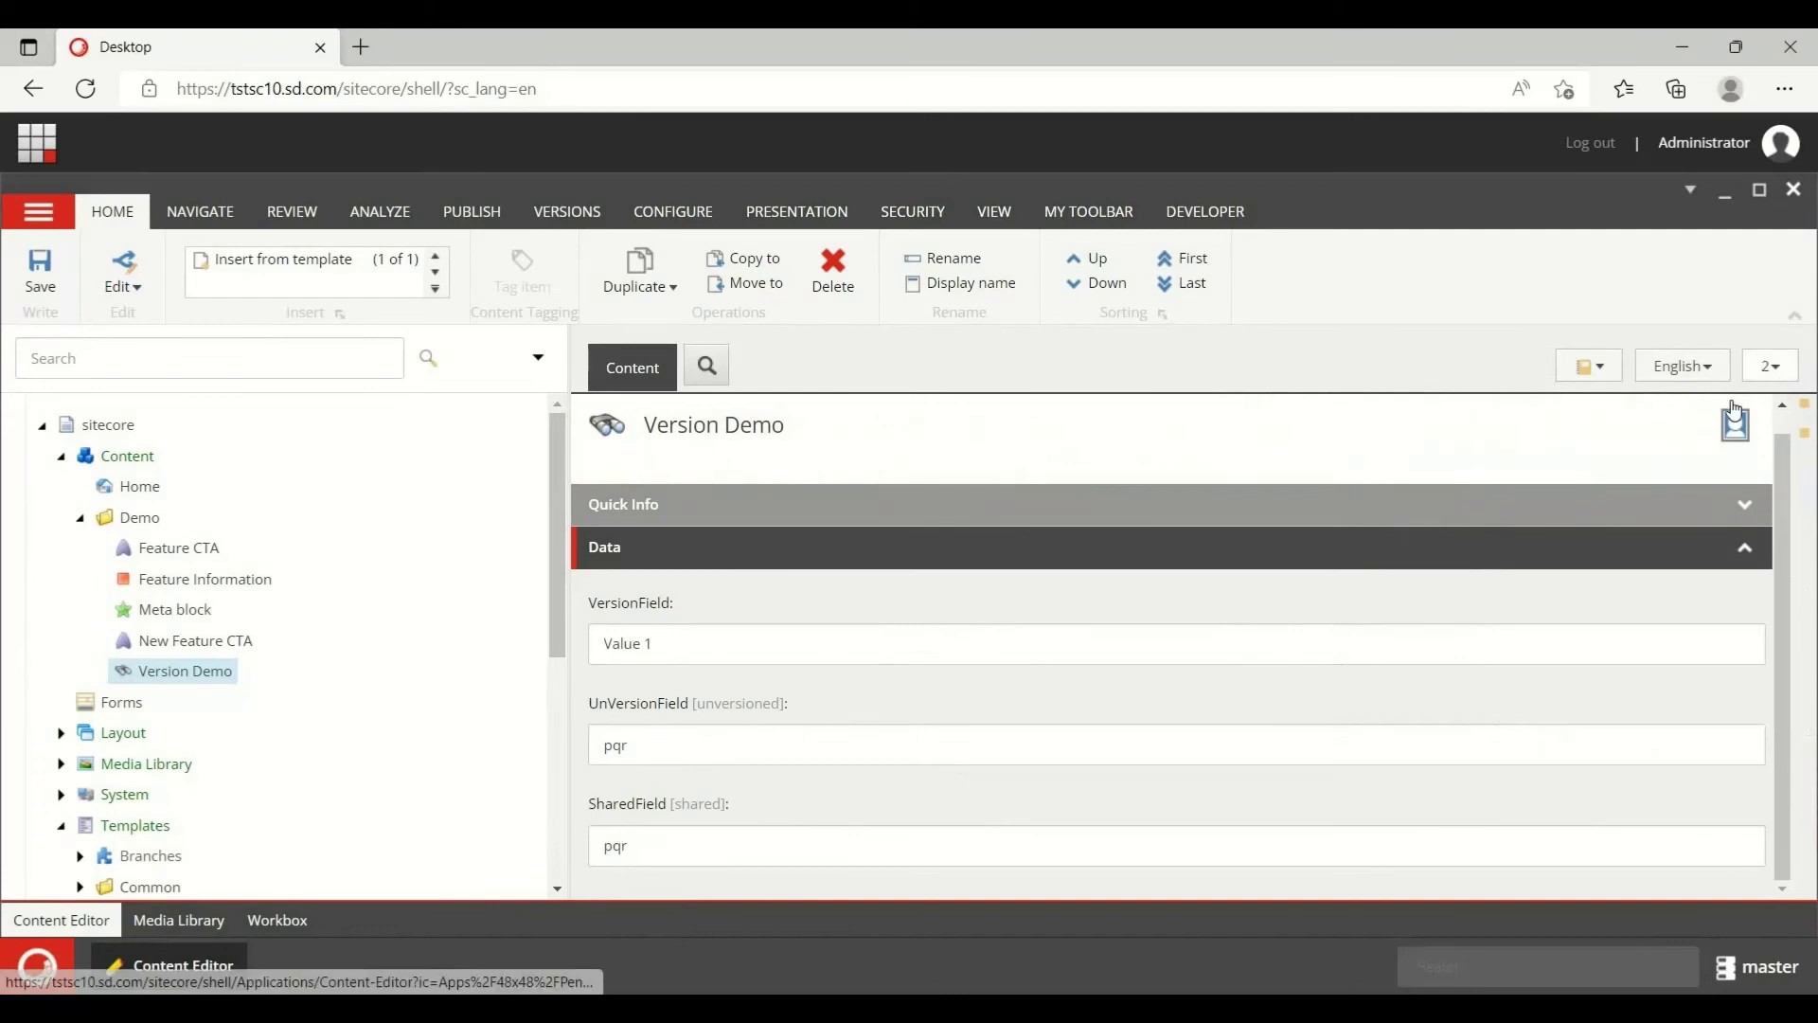
- On English version 1, replace VersionField's Value 4 with pqr and save
{"action": "left_click", "coordinate": [1771, 369]}
{"action": "left_click", "coordinate": [1379, 451]}
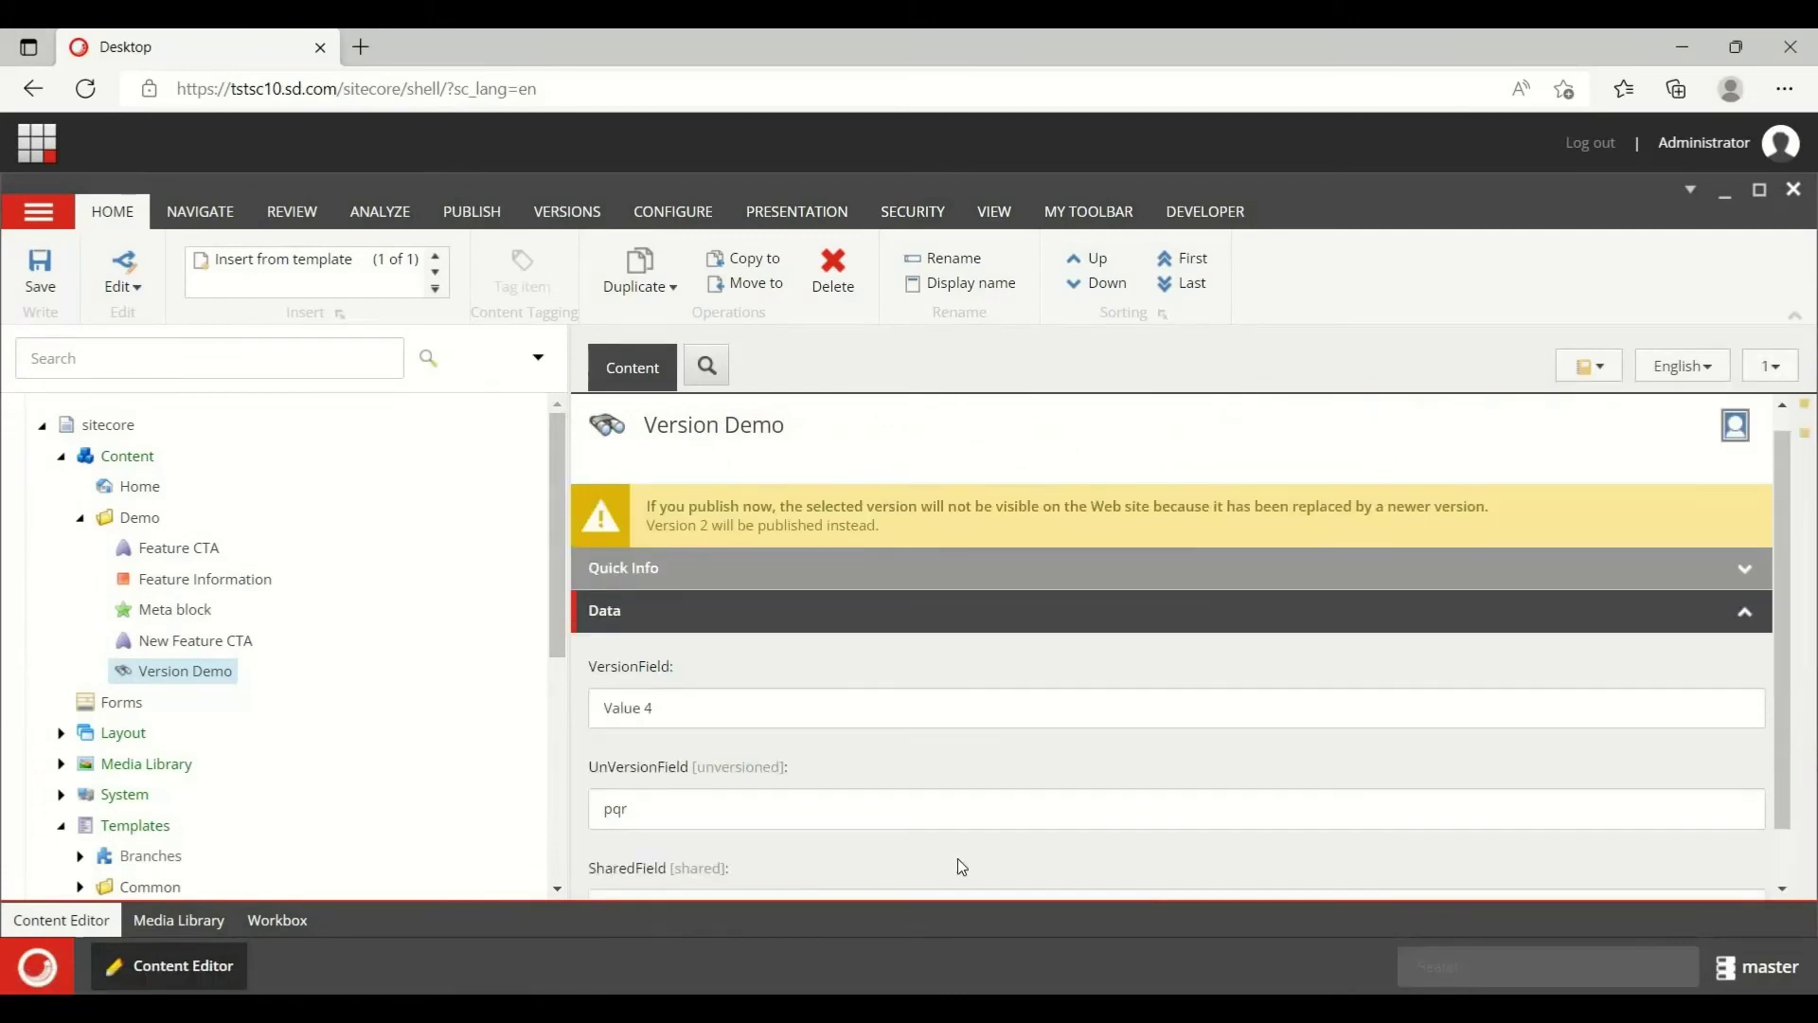
{"action": "scroll", "coordinate": [756, 732], "scroll_direction": "down", "scroll_amount": 1}
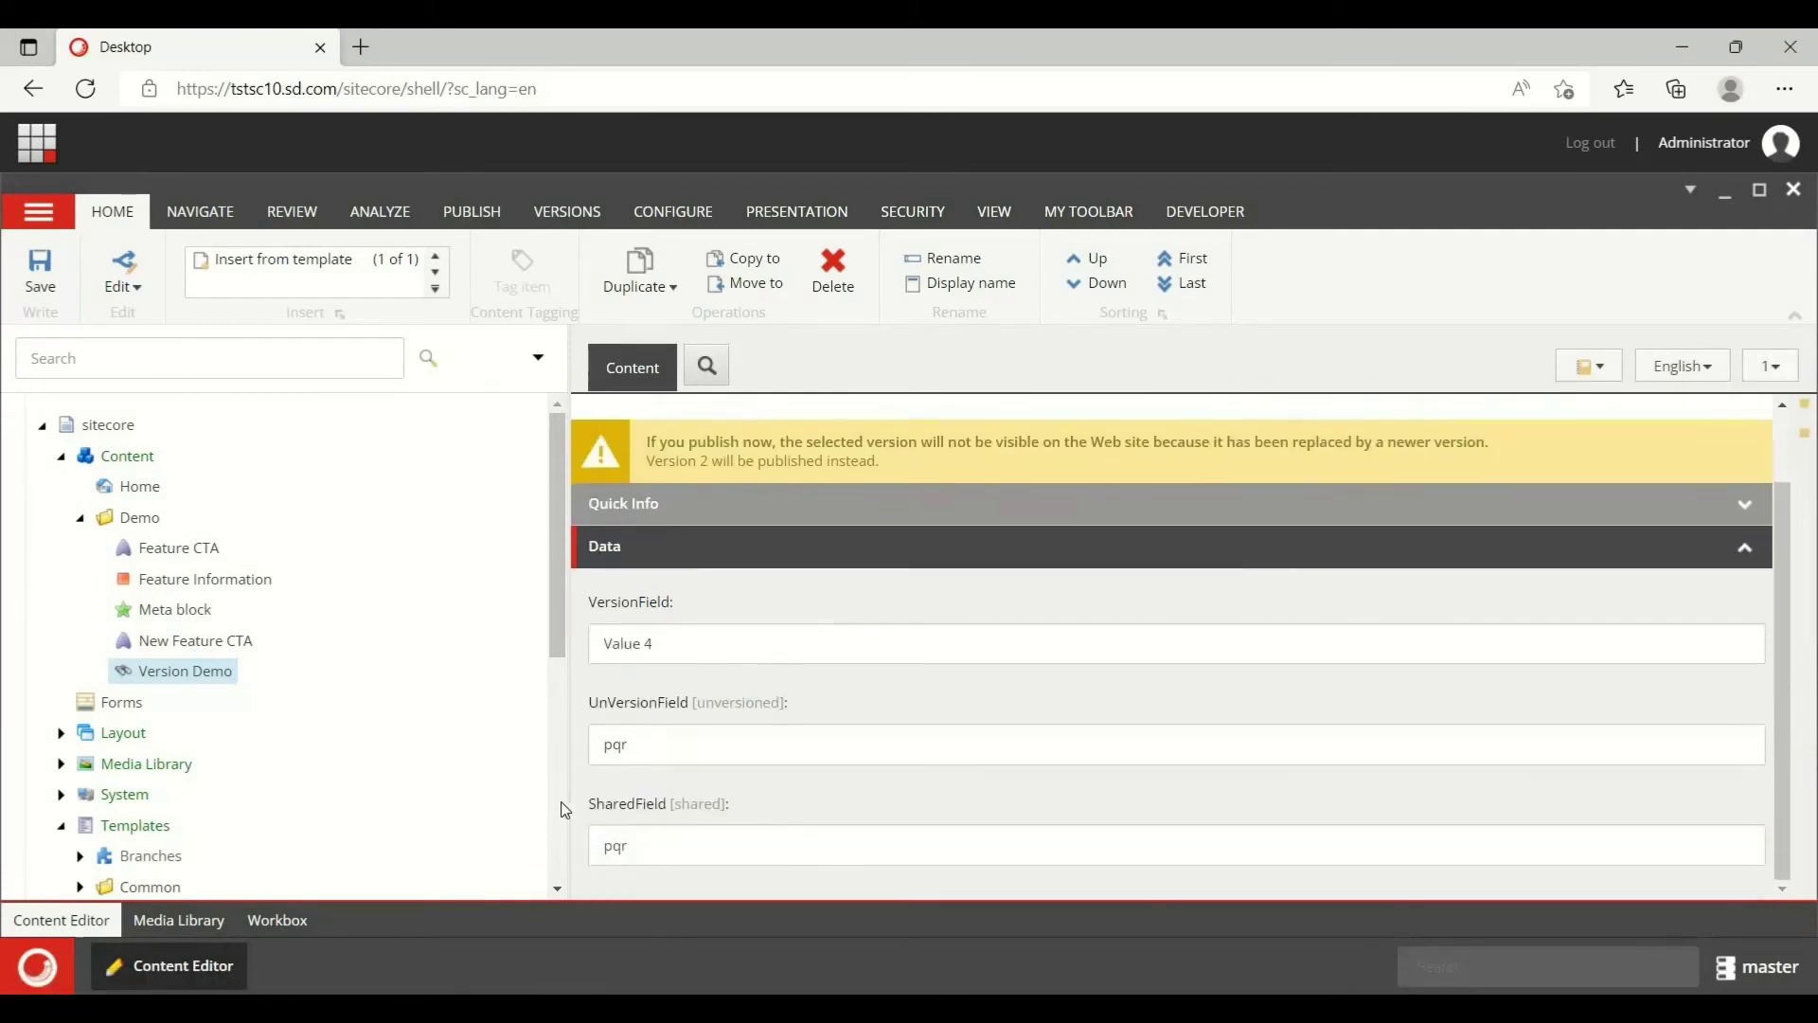
{"action": "double_click", "coordinate": [609, 746]}
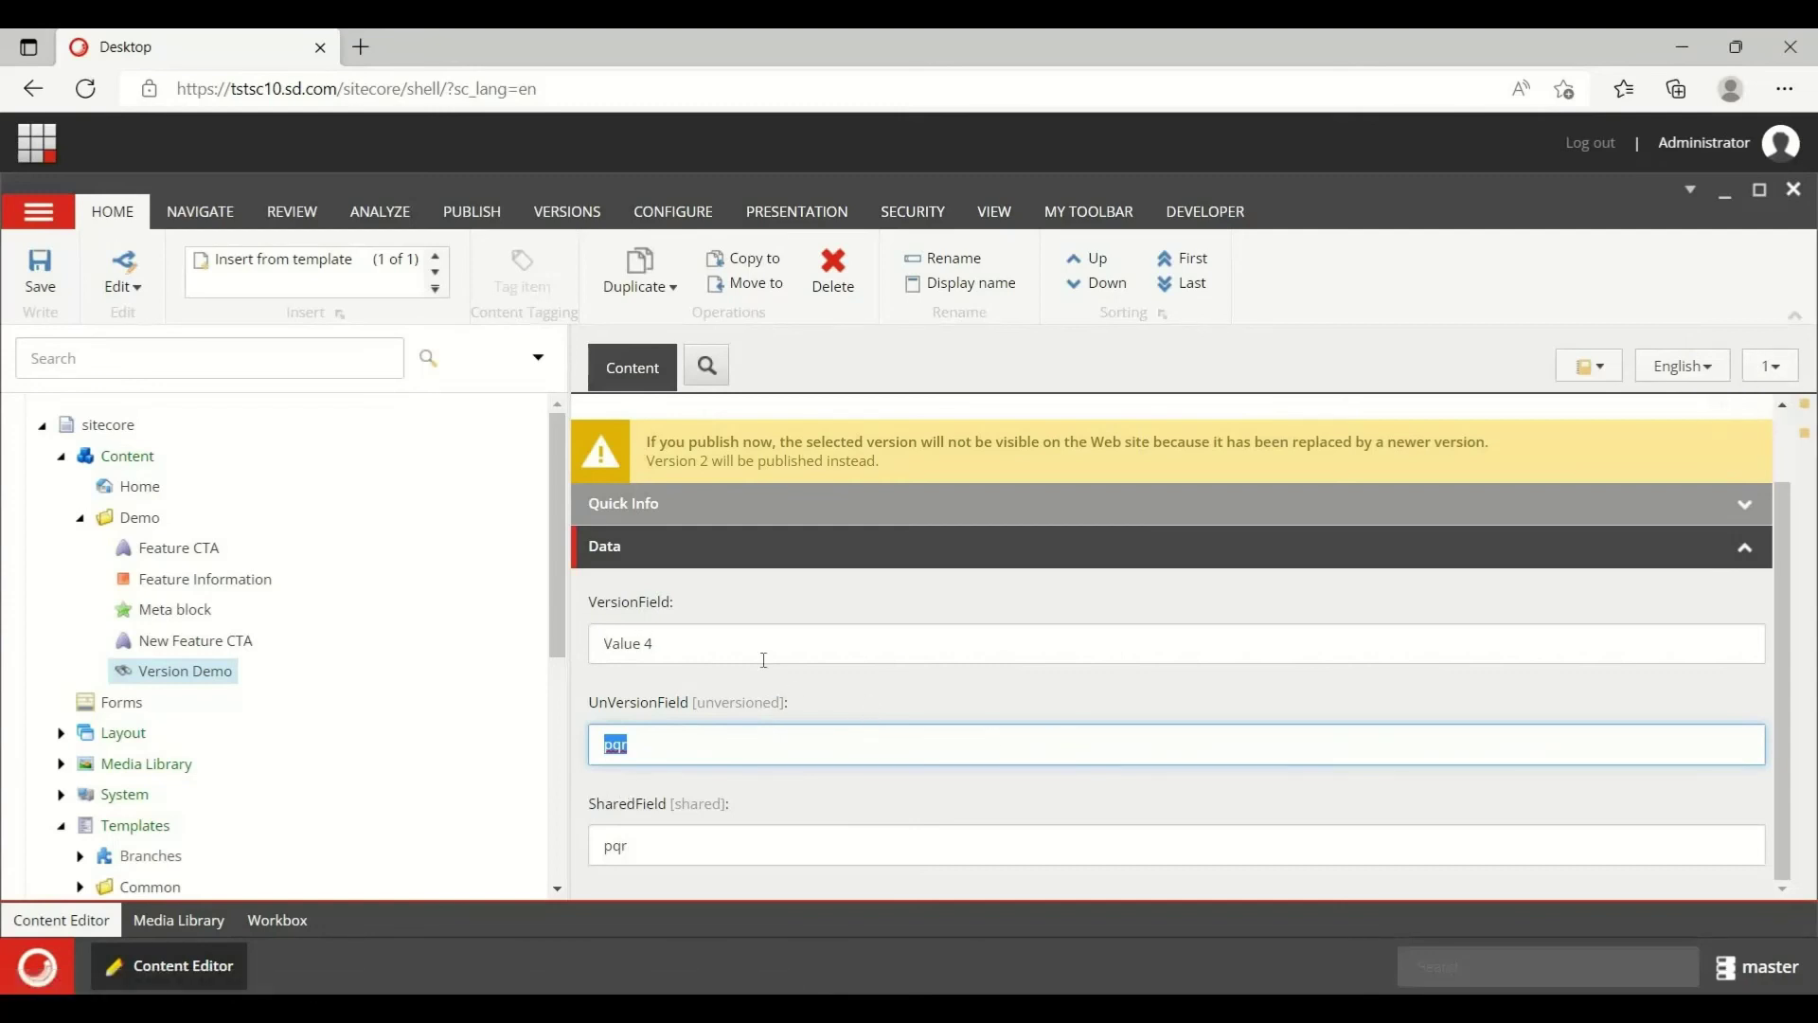
{"action": "left_click", "coordinate": [731, 635]}
{"action": "key", "text": "ctrl+a"}
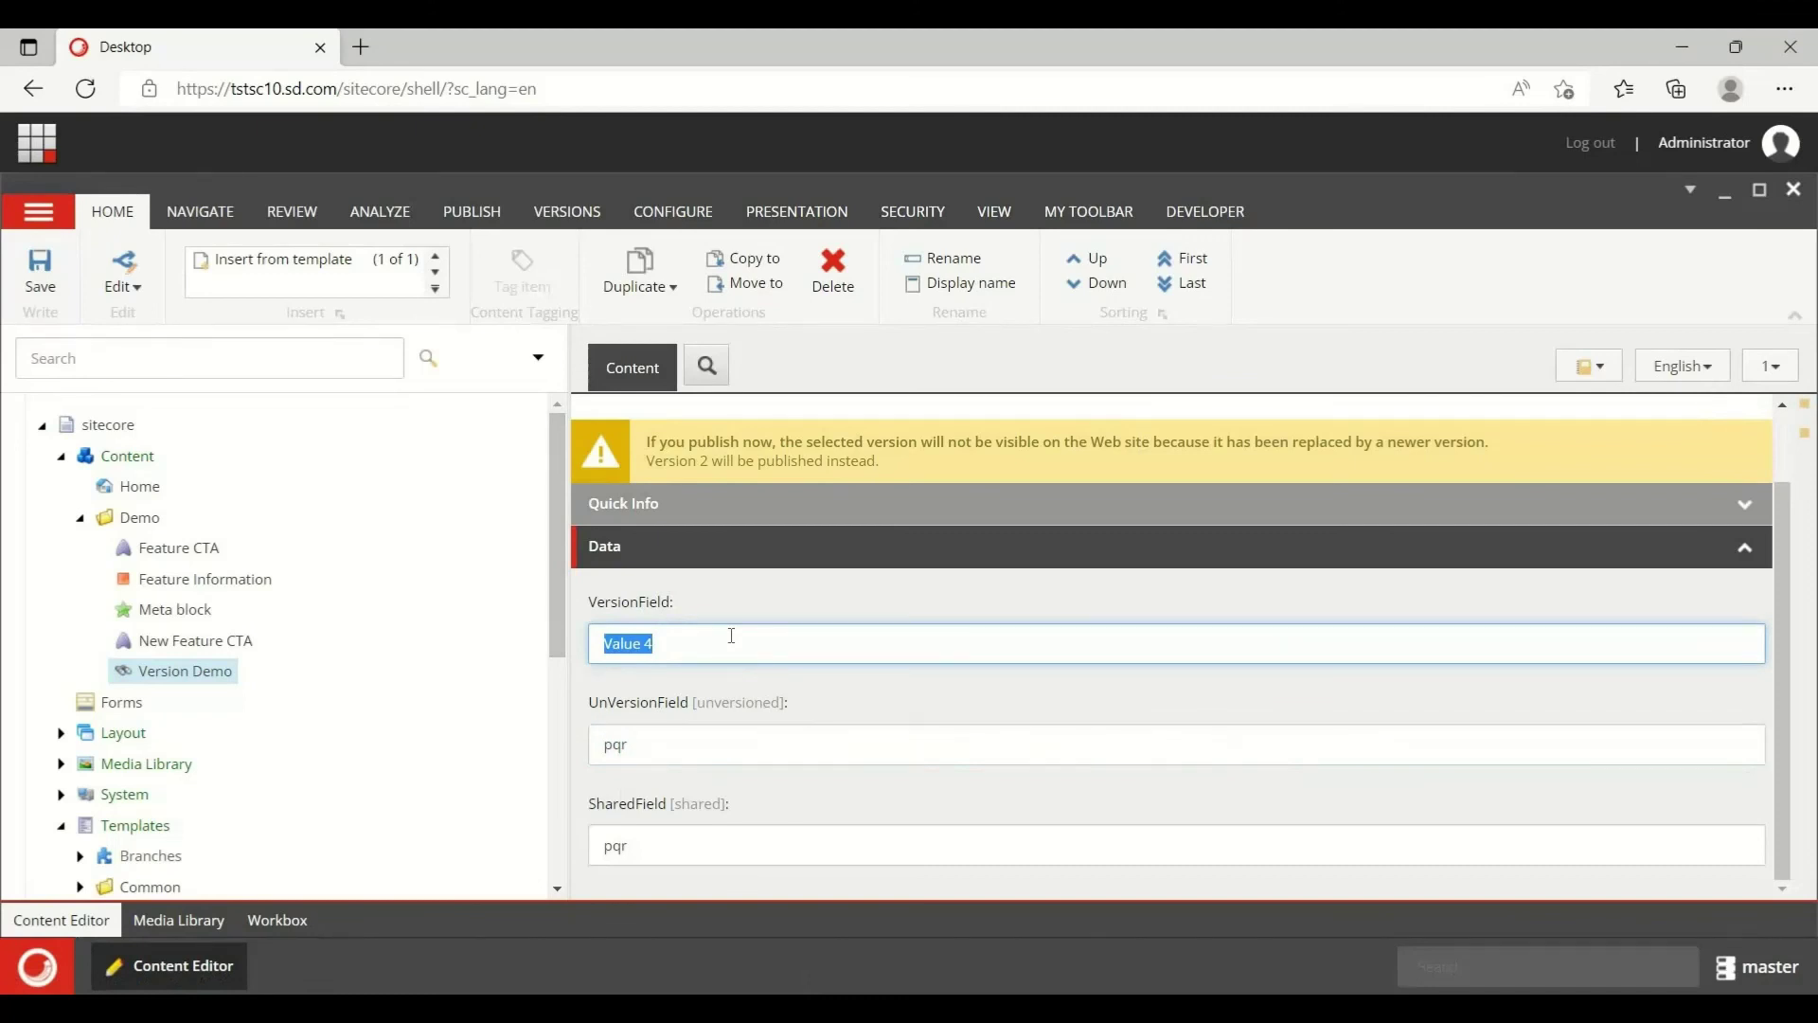
{"action": "type", "text": "pqr"}
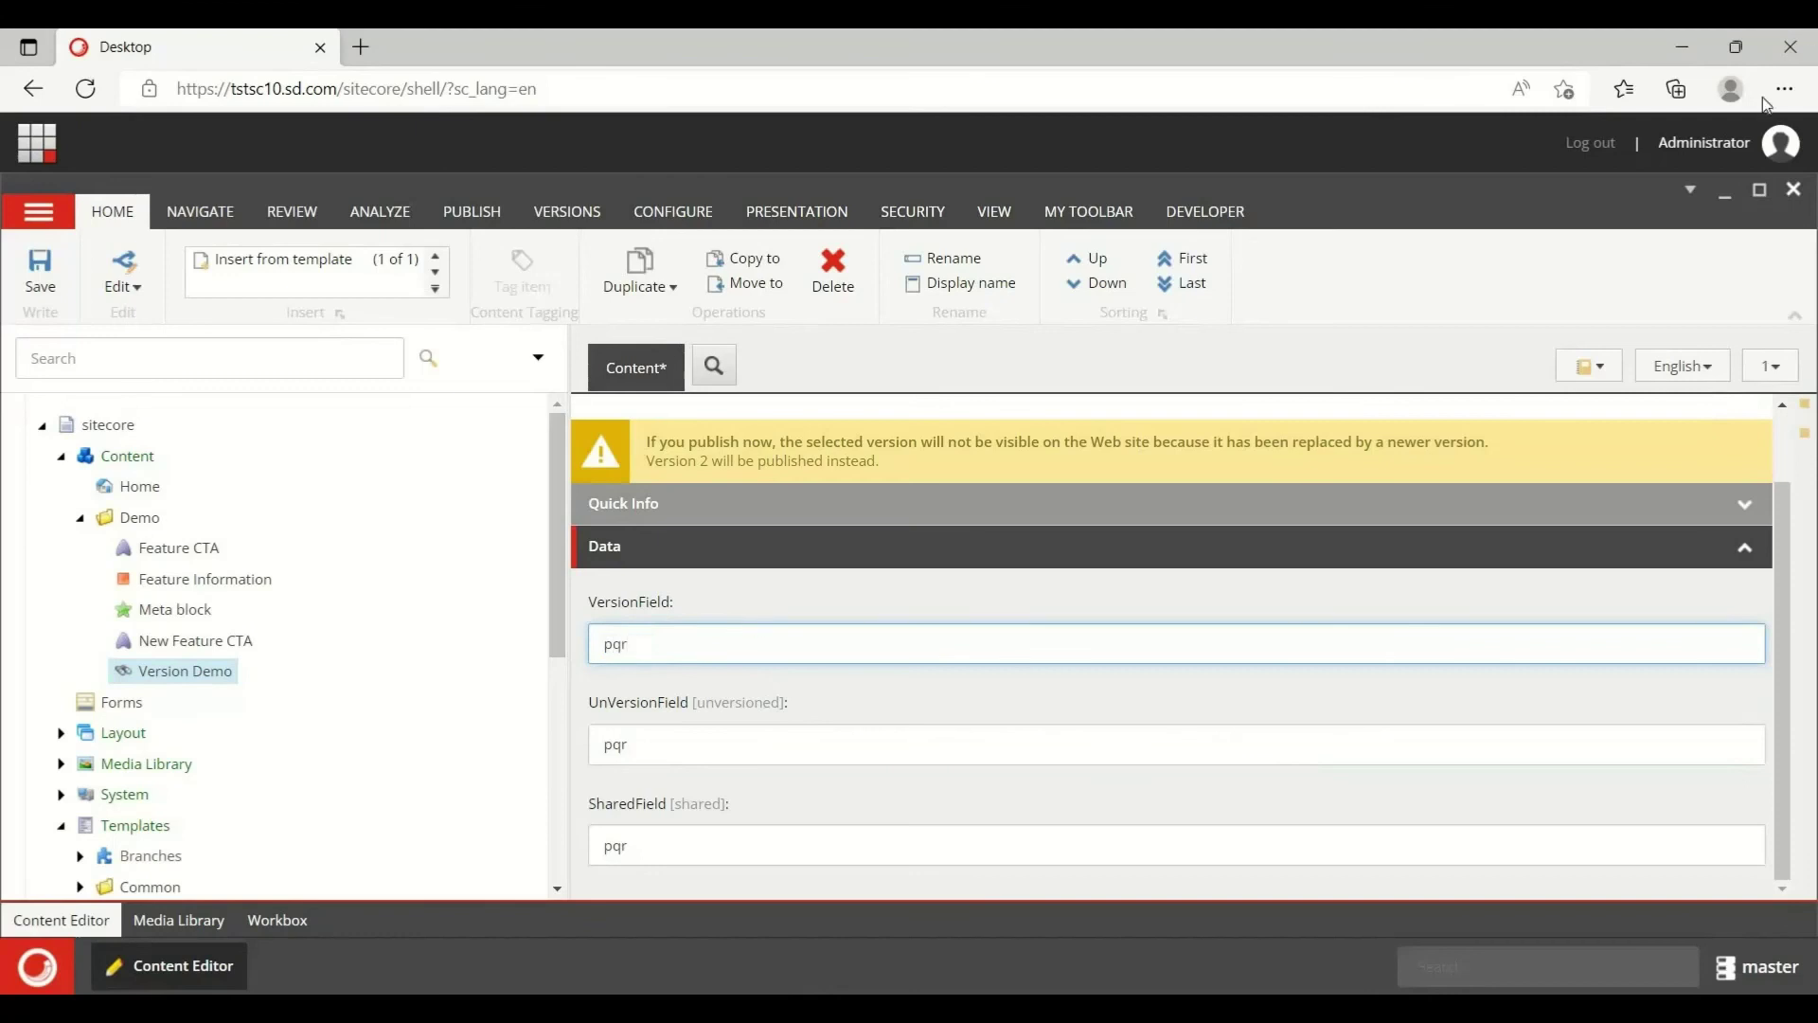
{"action": "left_click", "coordinate": [40, 272]}
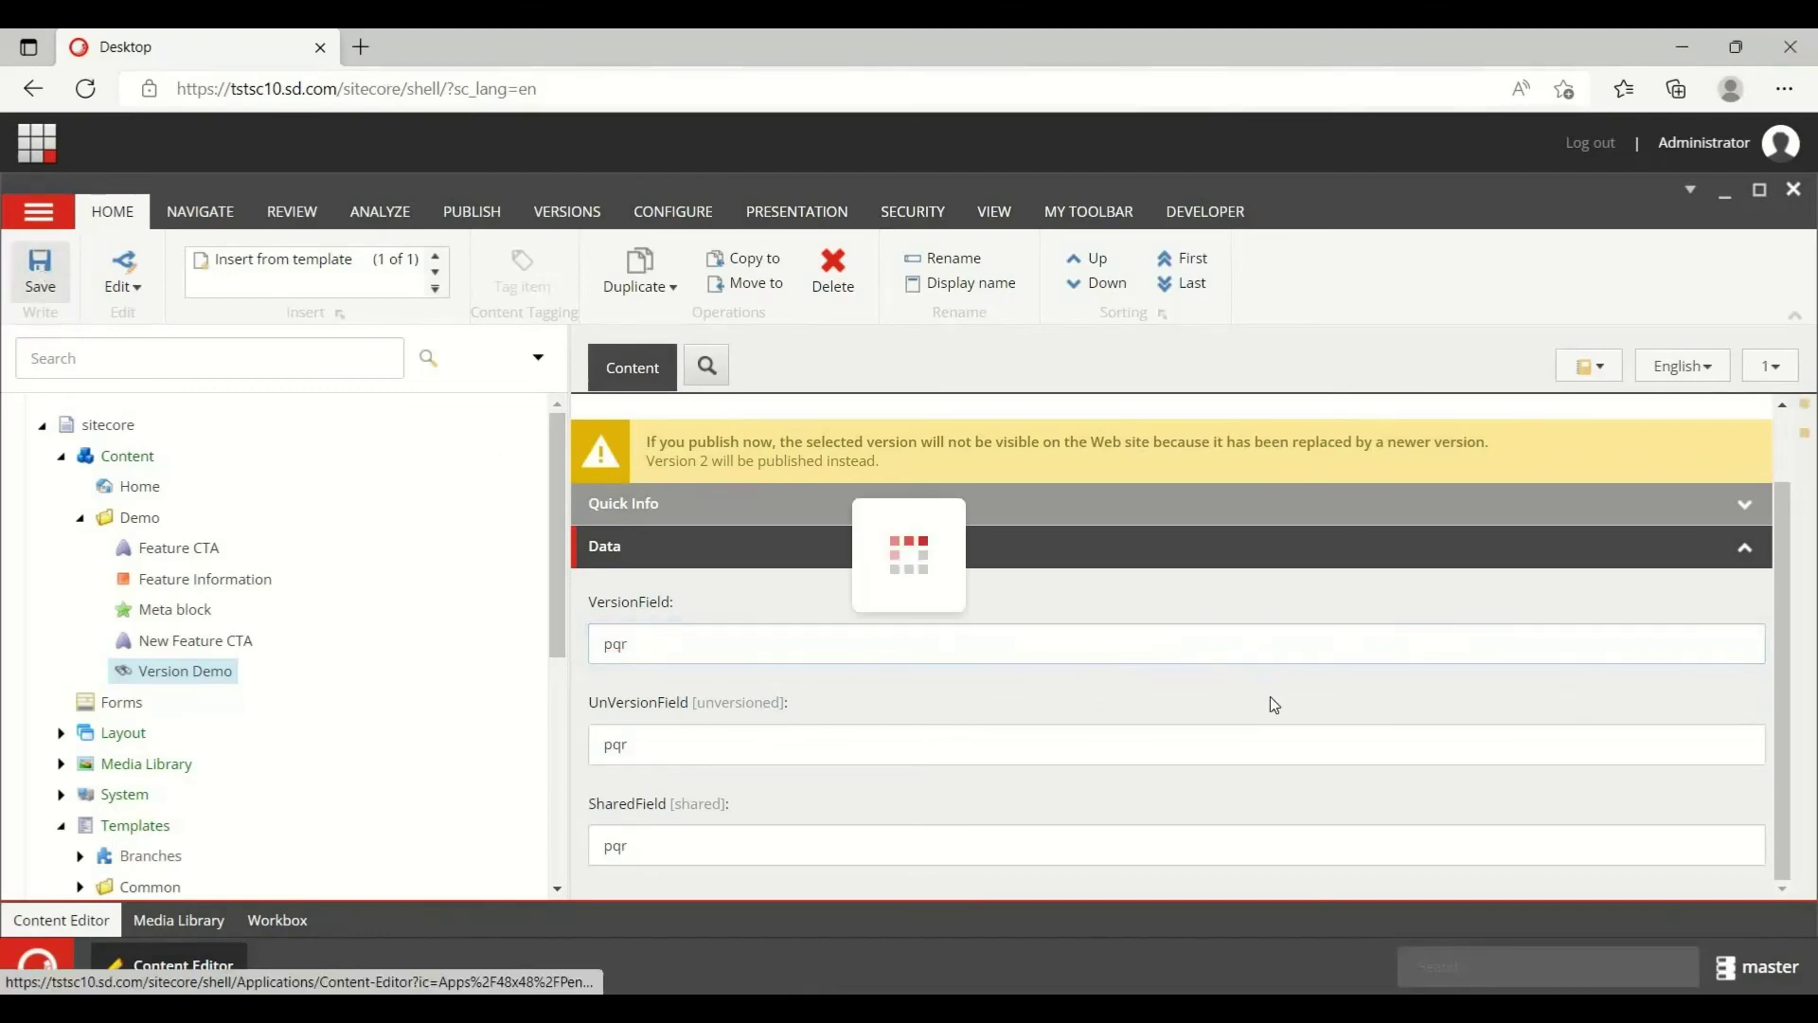
{"action": "left_click", "coordinate": [1771, 367]}
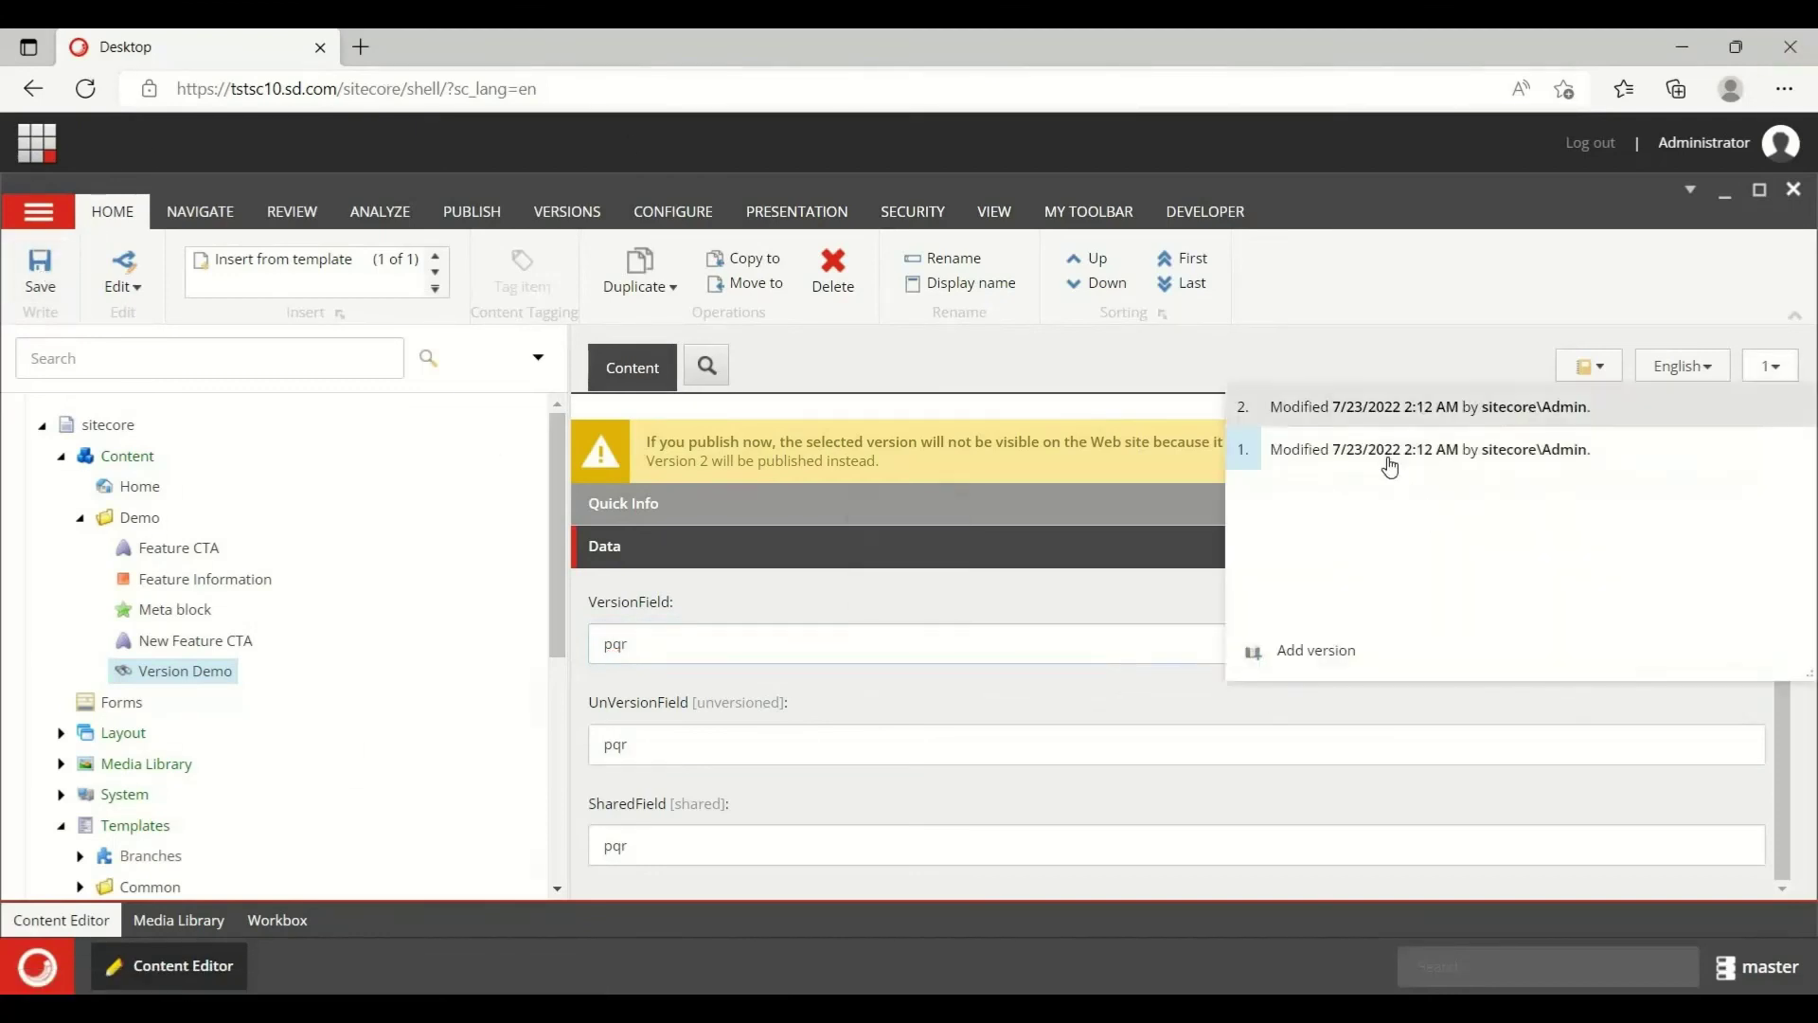
- Switch Version Demo to English (Canada) version 1, where only SharedField reads pqr
{"action": "left_click", "coordinate": [1365, 417]}
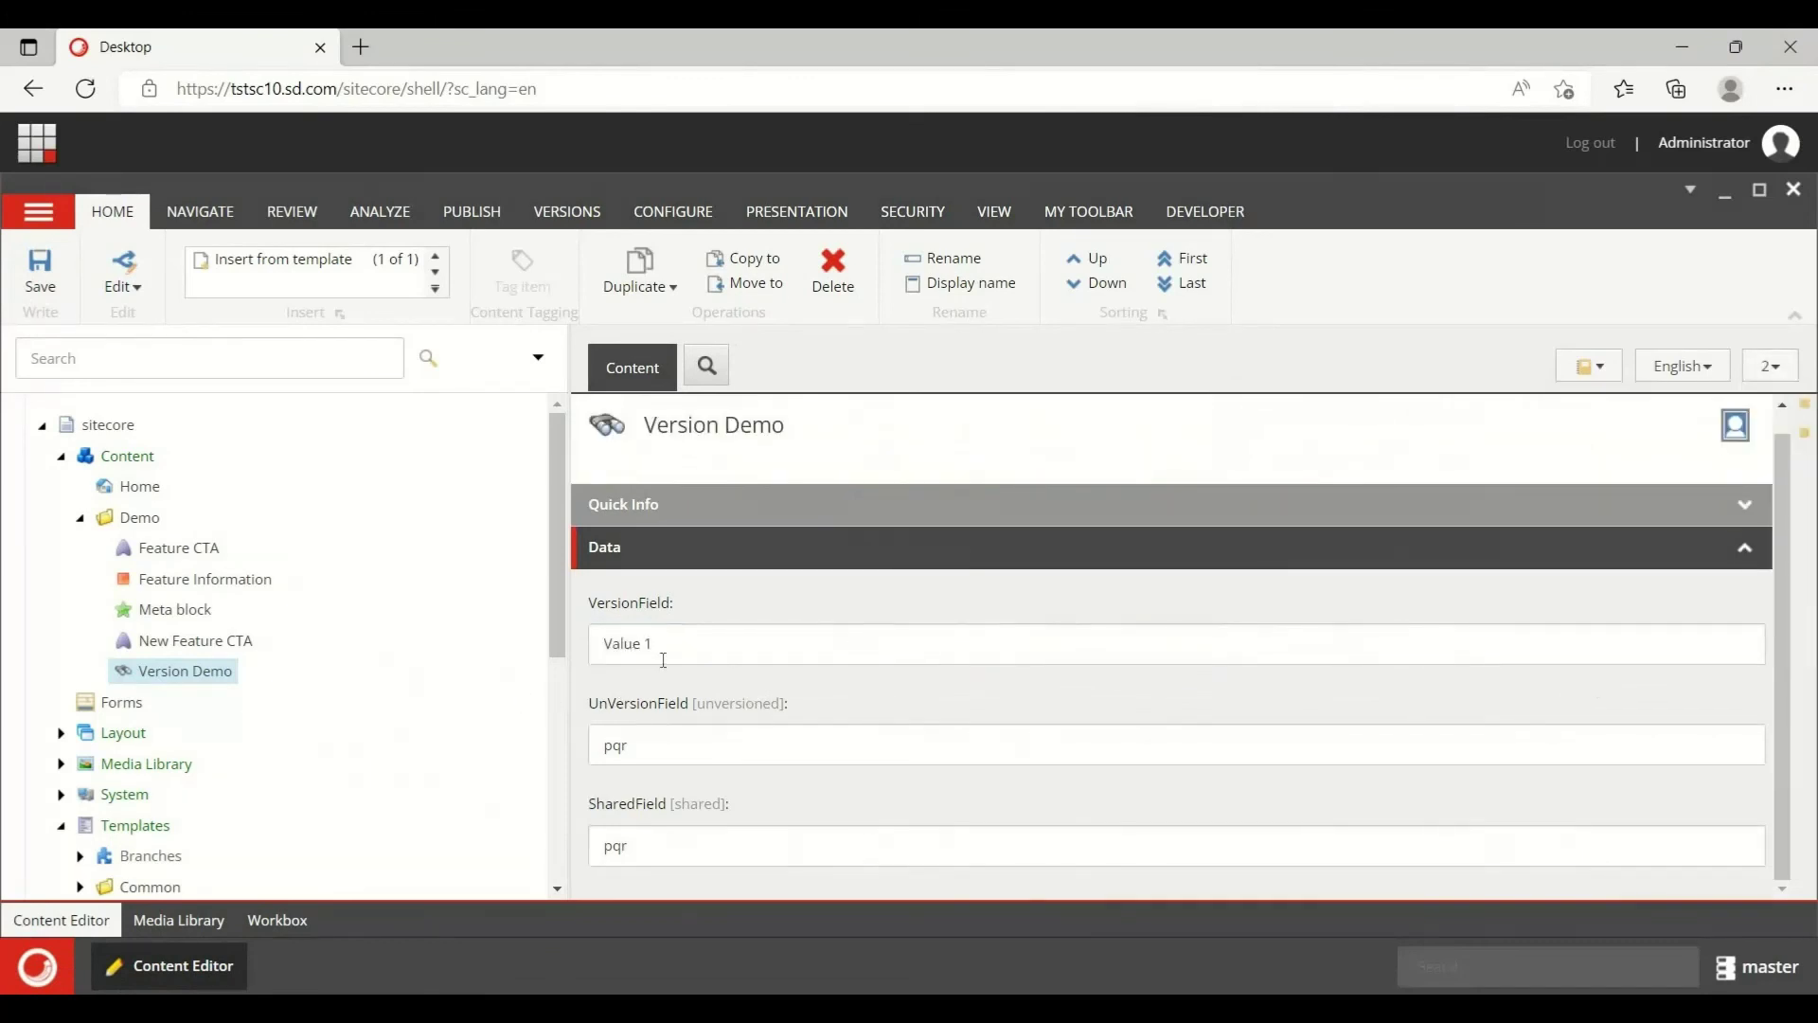
{"action": "left_click", "coordinate": [1682, 367]}
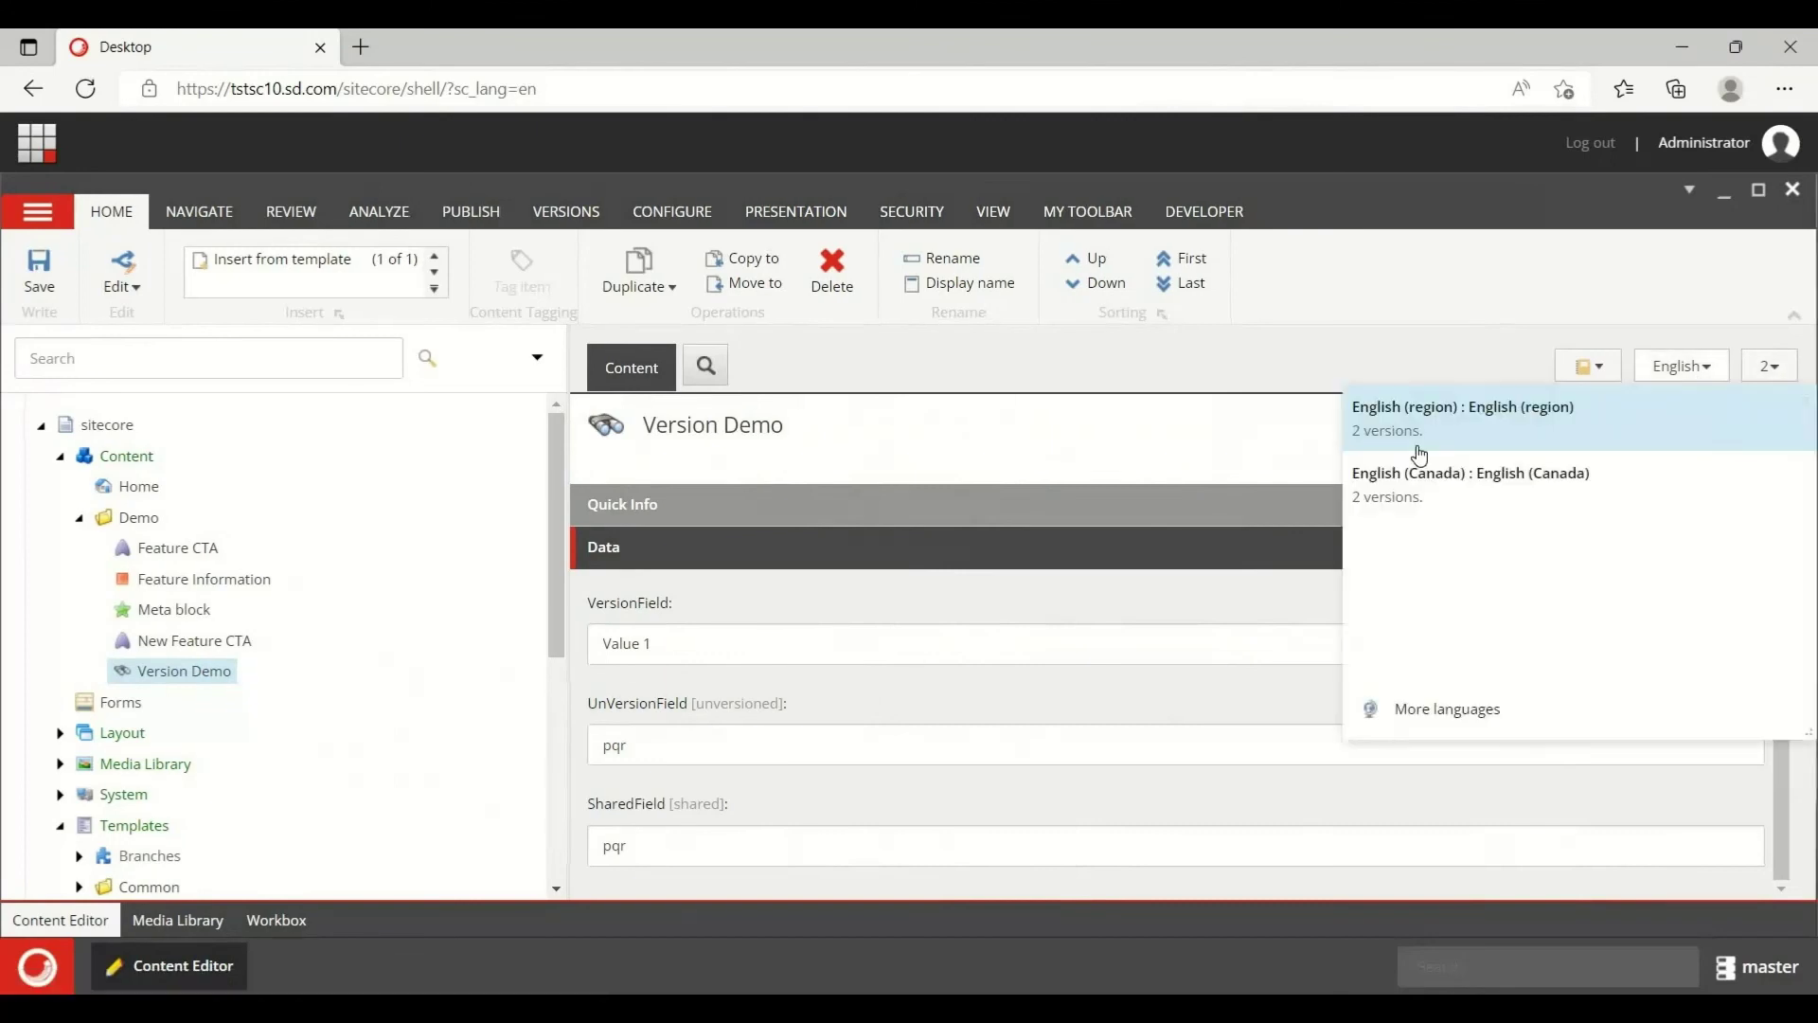
{"action": "left_click", "coordinate": [1403, 480]}
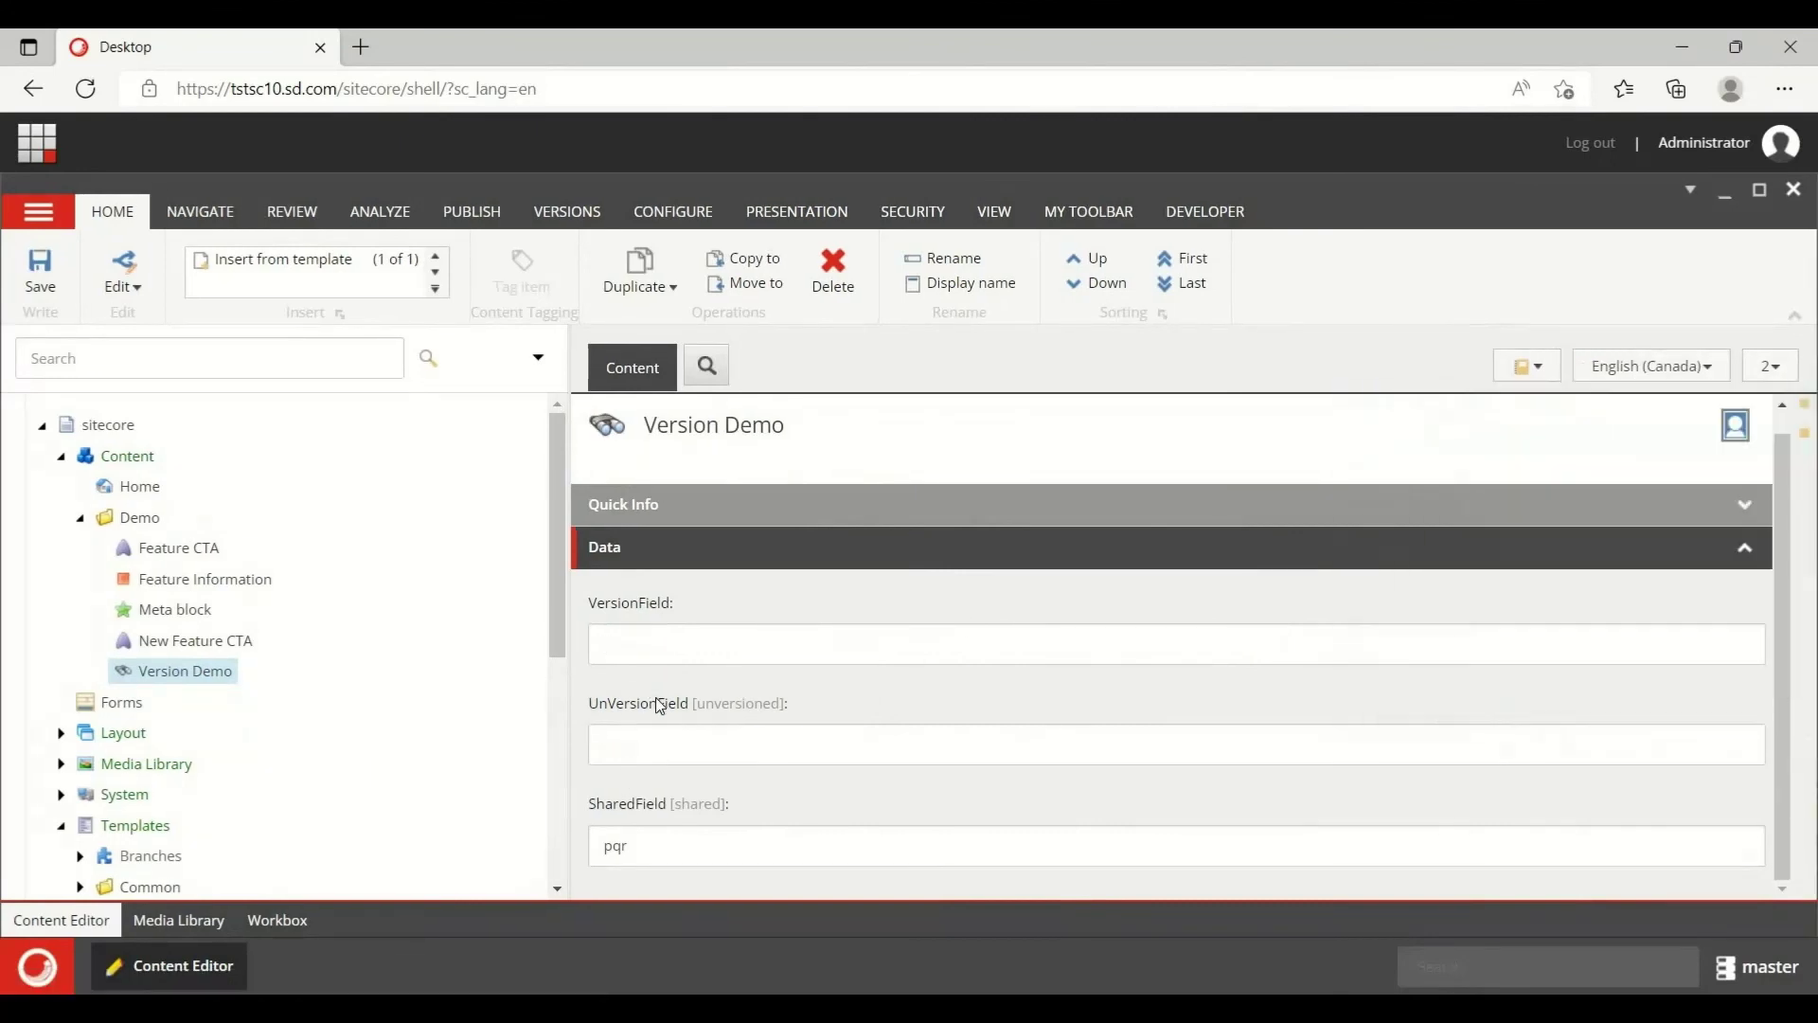
{"action": "left_click", "coordinate": [1770, 370]}
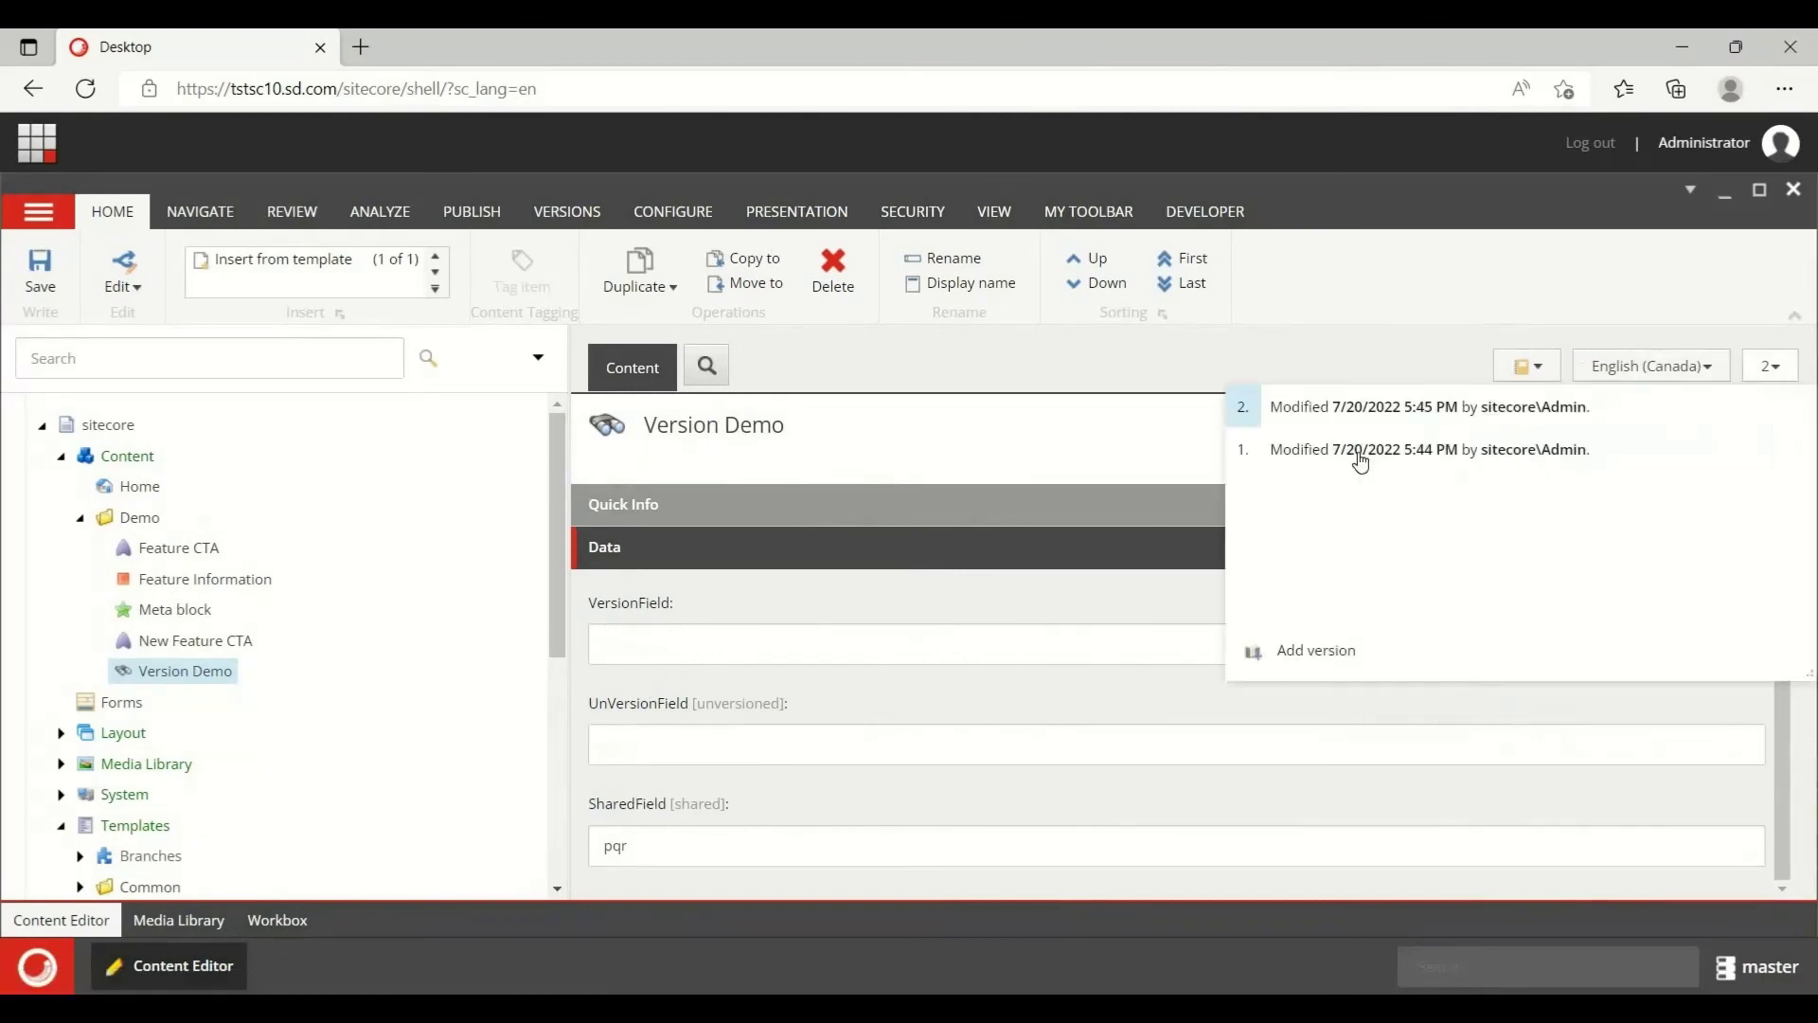
{"action": "left_click", "coordinate": [1360, 455]}
{"action": "scroll", "coordinate": [689, 715], "scroll_direction": "down", "scroll_amount": 1}
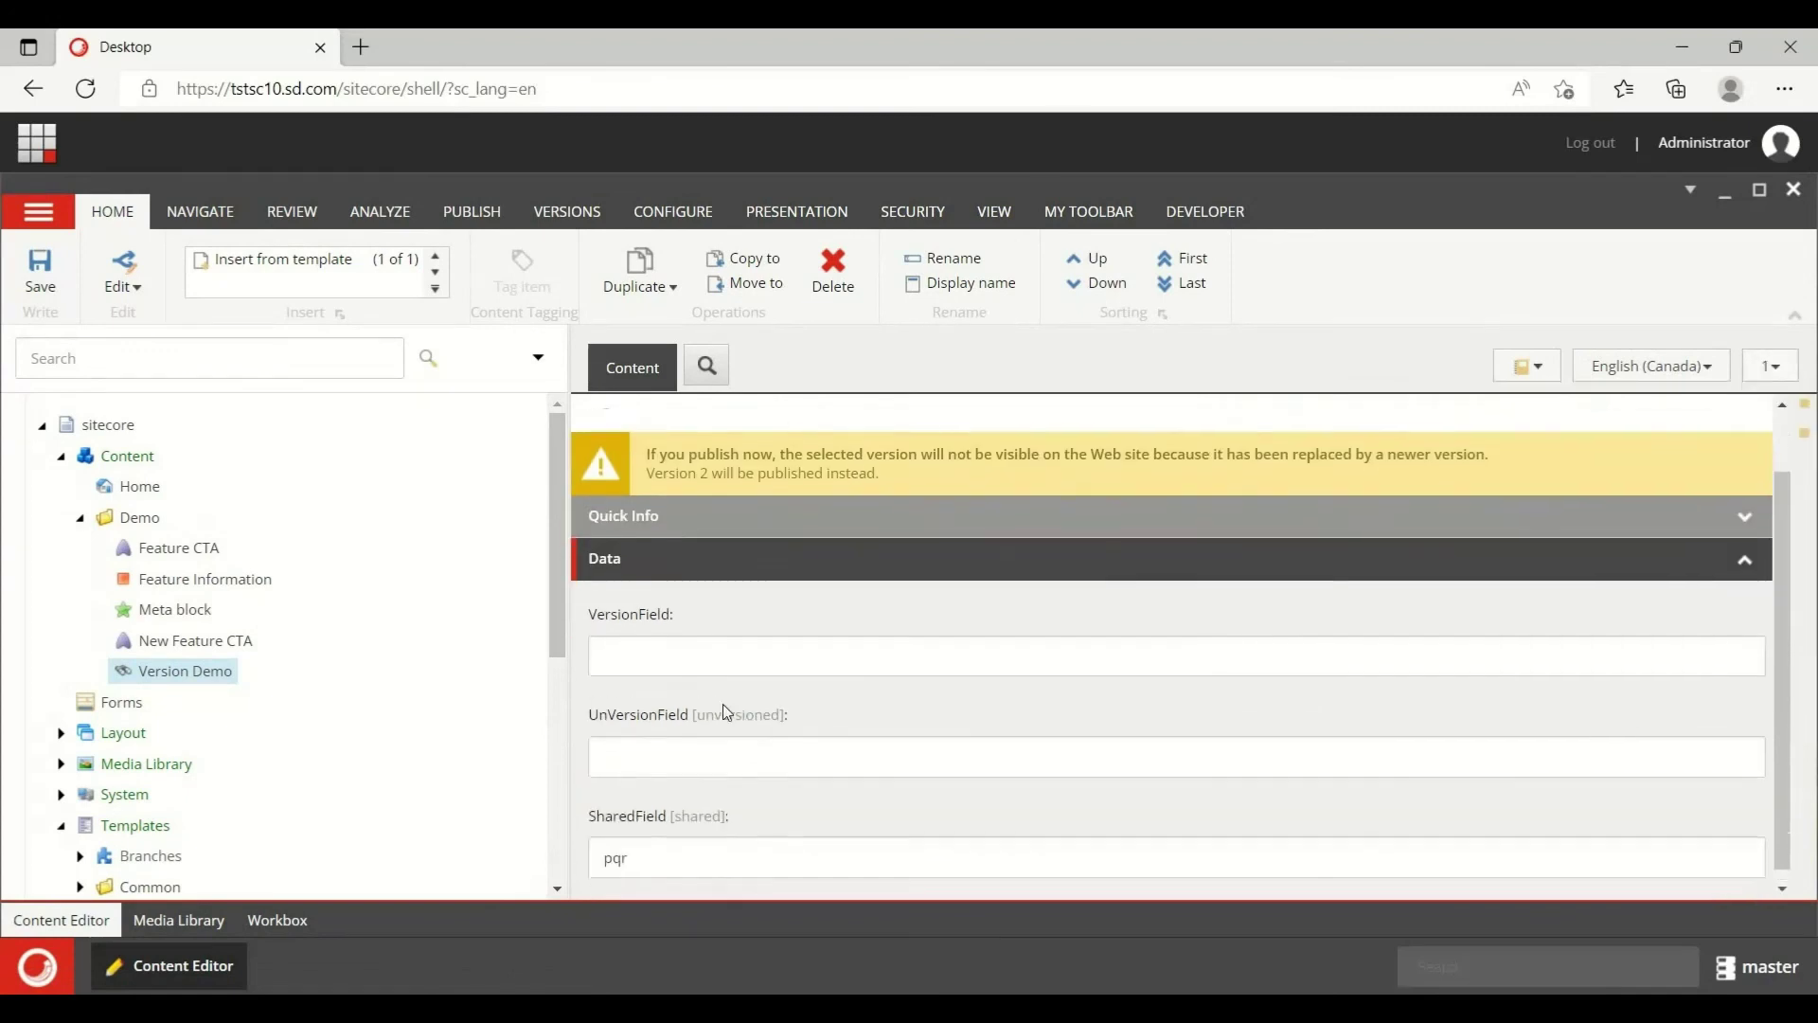